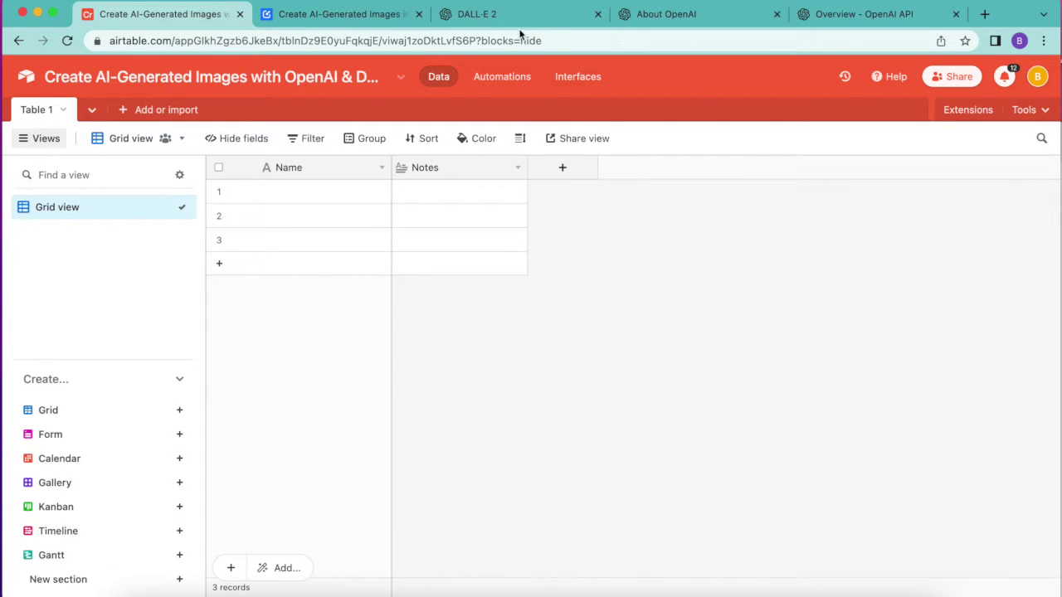
Look over the About OpenAI and DALL·E 2 pages, then return to the Airtable base
{"action": "left_click", "coordinate": [714, 16]}
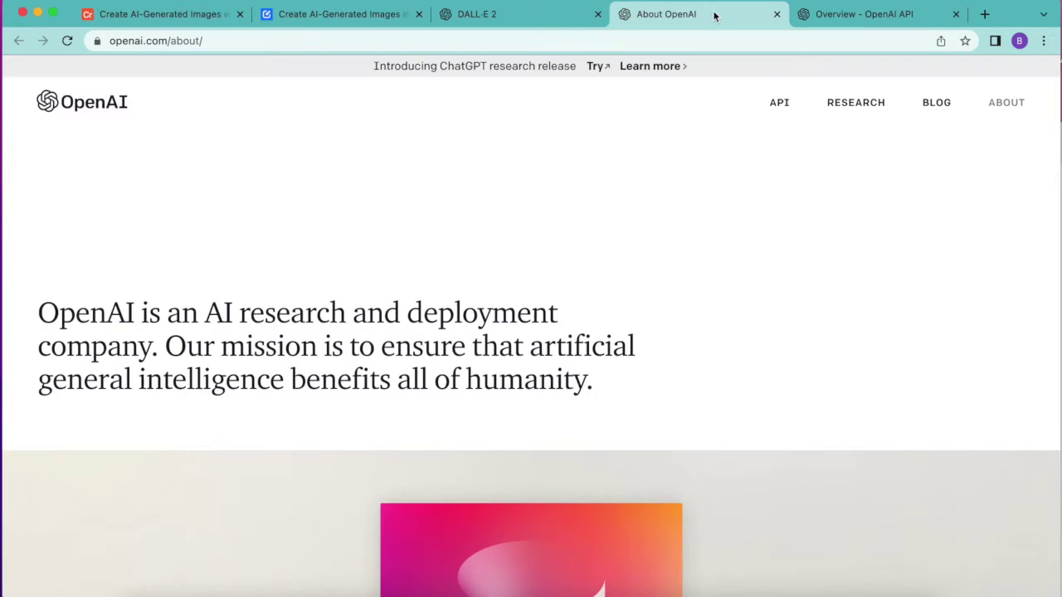
{"action": "left_click", "coordinate": [471, 16]}
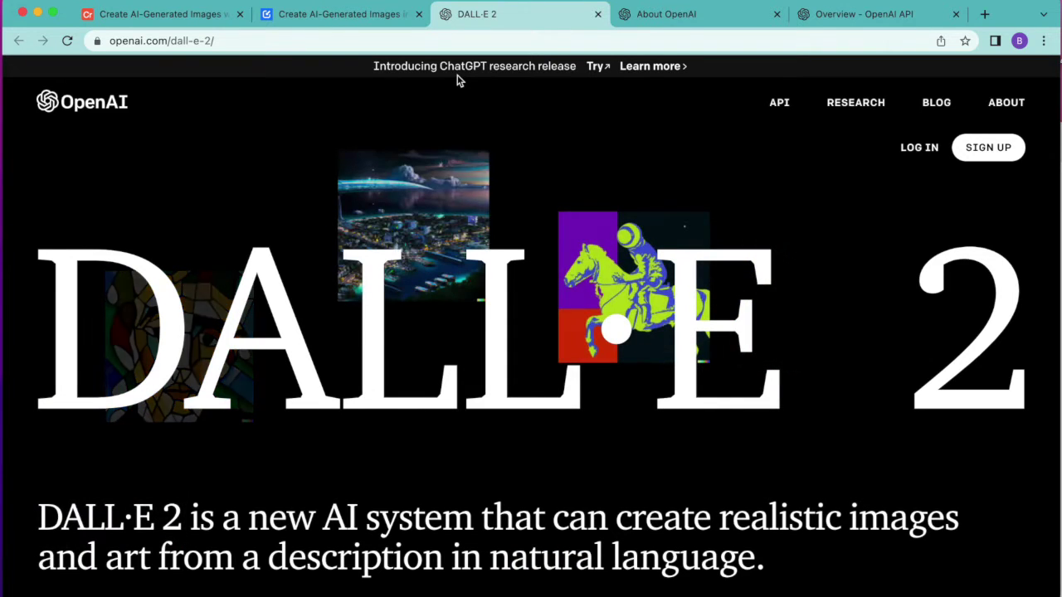
{"action": "scroll", "coordinate": [564, 279], "scroll_direction": "down", "scroll_amount": 3}
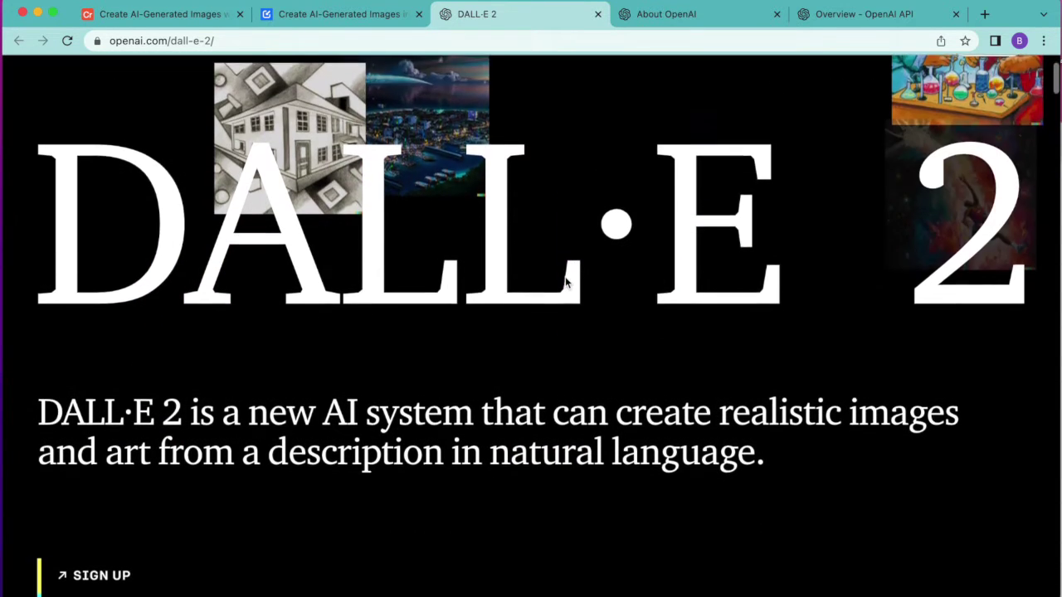
{"action": "scroll", "coordinate": [567, 282], "scroll_direction": "up", "scroll_amount": 1}
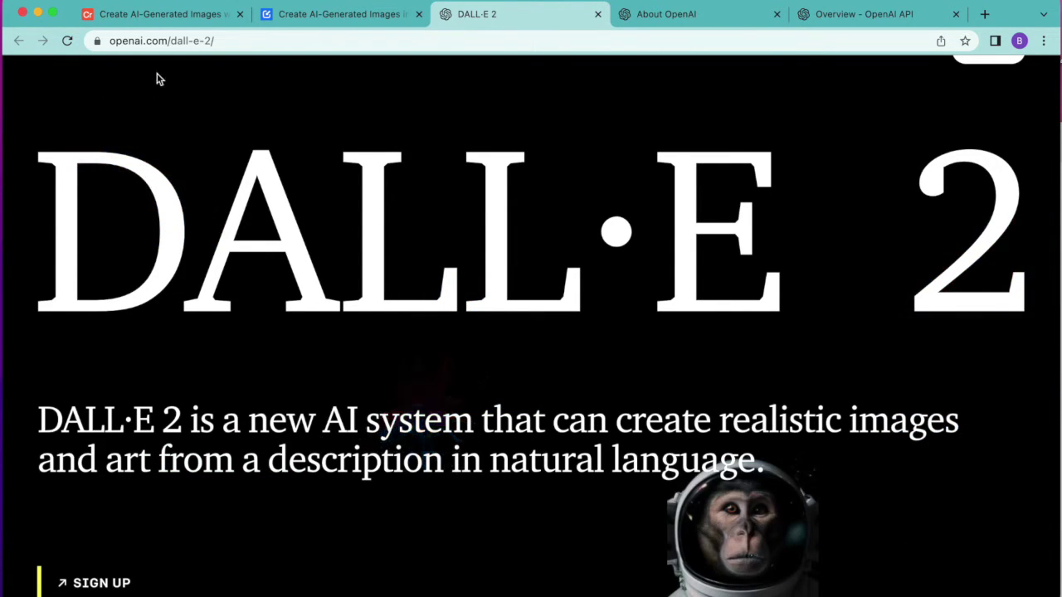
{"action": "left_click", "coordinate": [165, 16]}
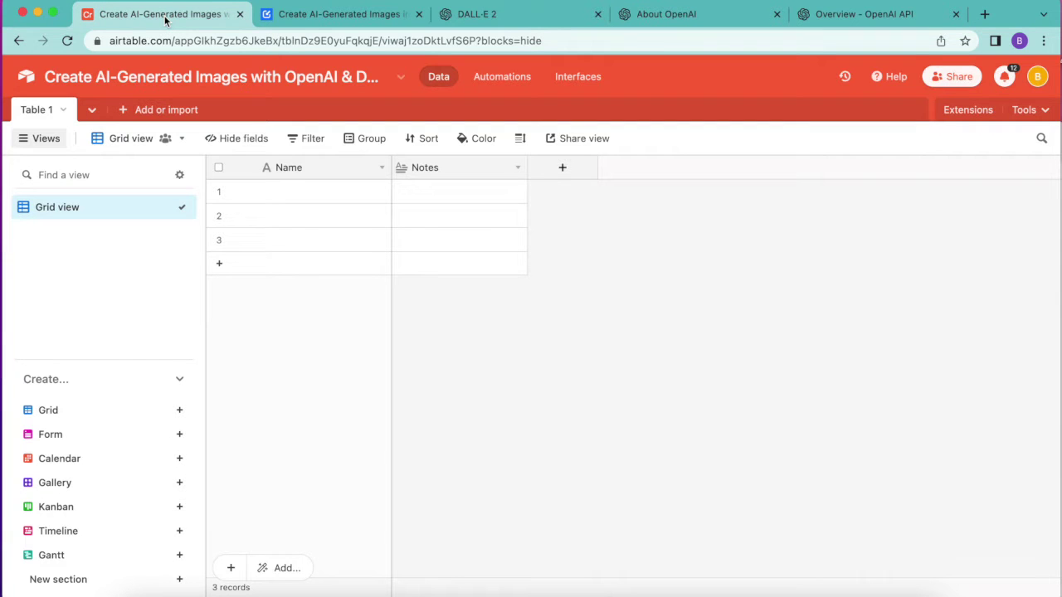
Rename the table from Table 1 to Images
{"action": "double_click", "coordinate": [46, 116]}
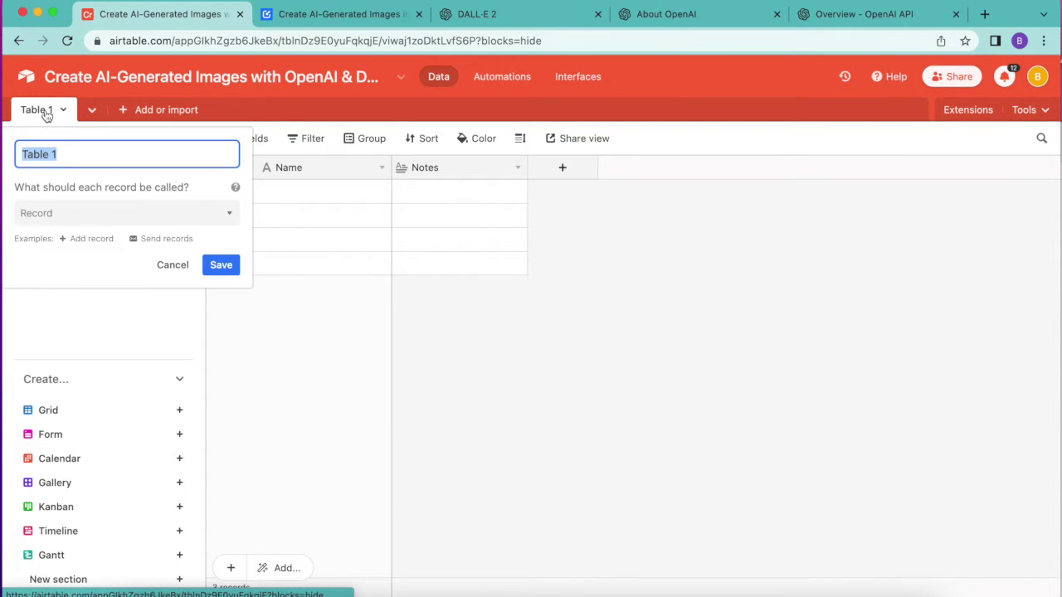
{"action": "type", "text": "Images"}
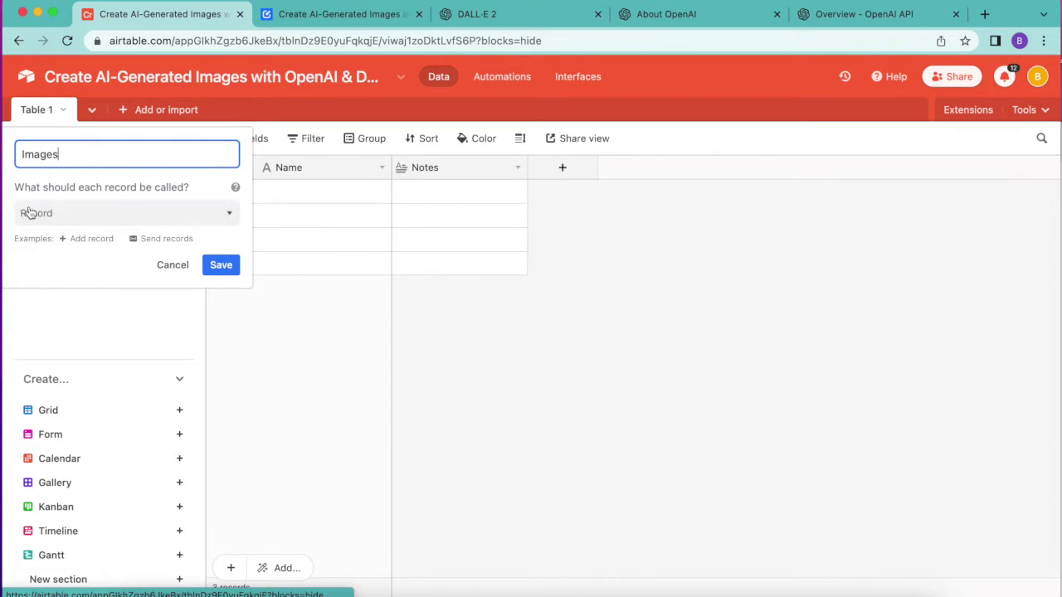
{"action": "left_click", "coordinate": [221, 266]}
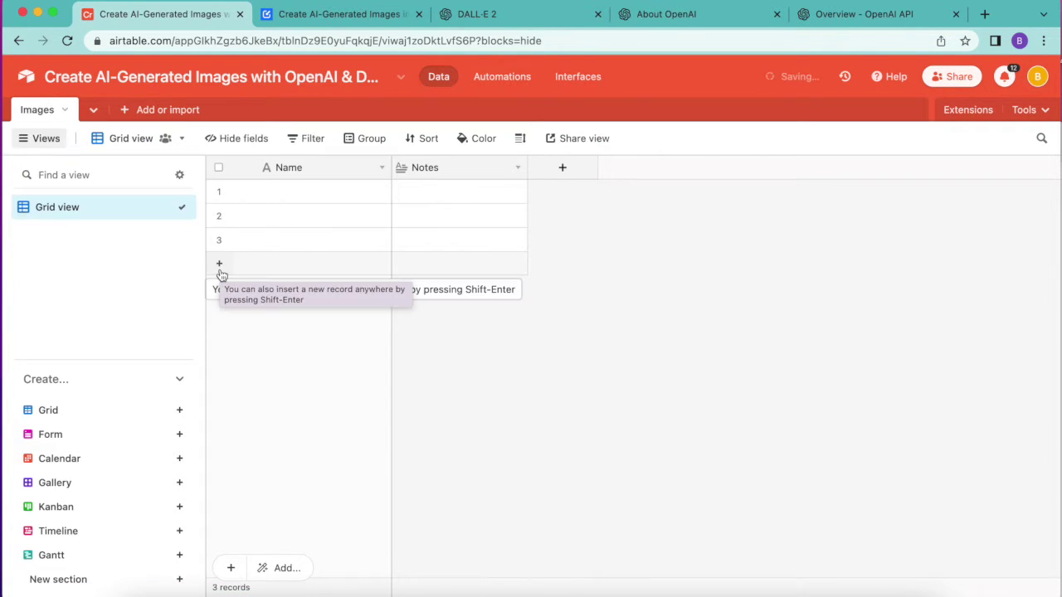
Rename the Name field to Prompt, keeping it single line text
{"action": "double_click", "coordinate": [297, 166]}
{"action": "type", "text": "Prompt"}
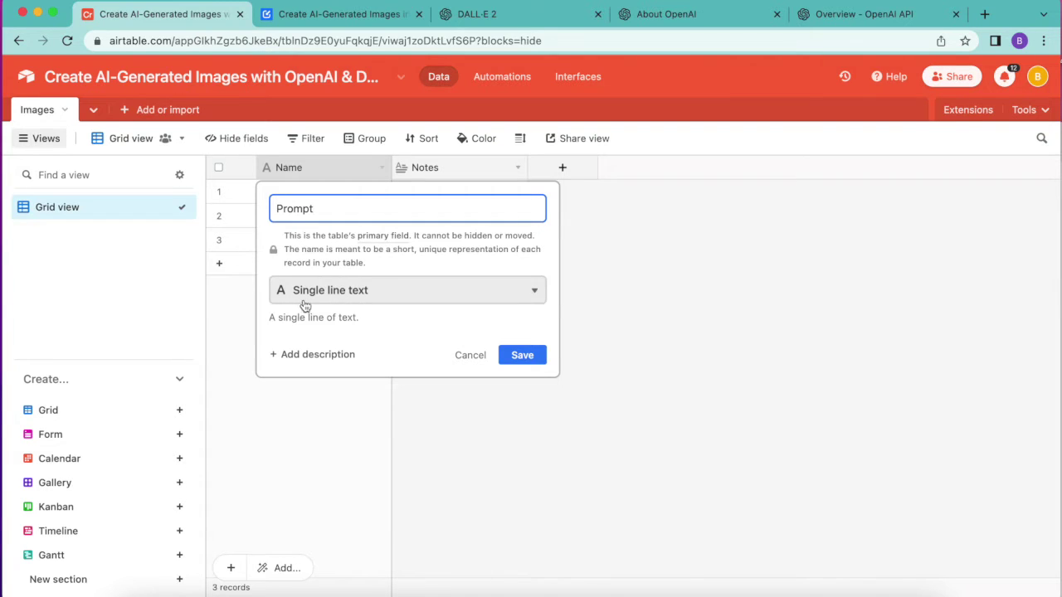
{"action": "left_click", "coordinate": [346, 292]}
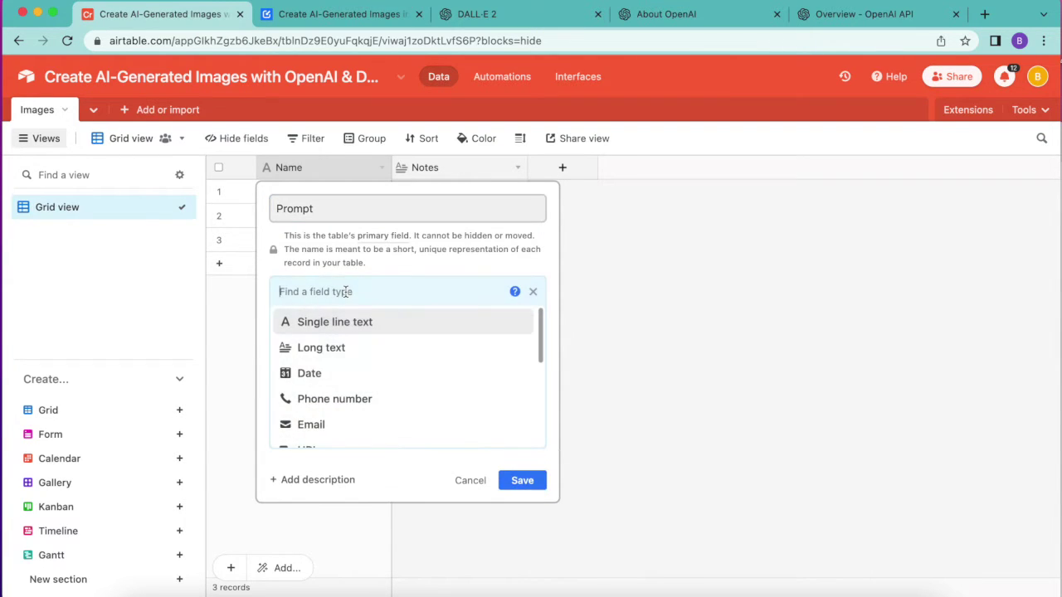
{"action": "left_click", "coordinate": [362, 322]}
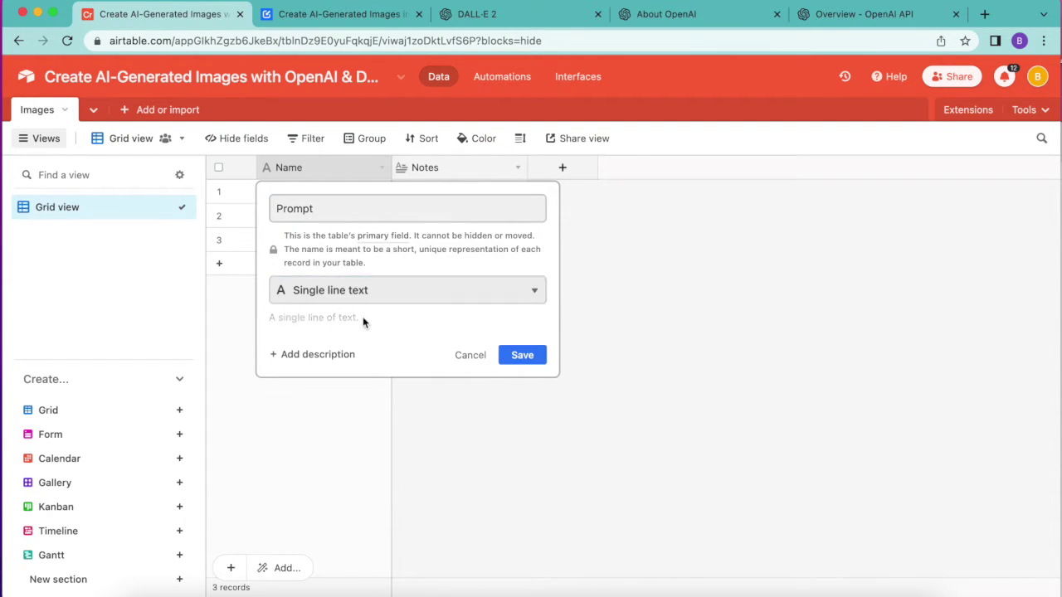
{"action": "left_click", "coordinate": [522, 356]}
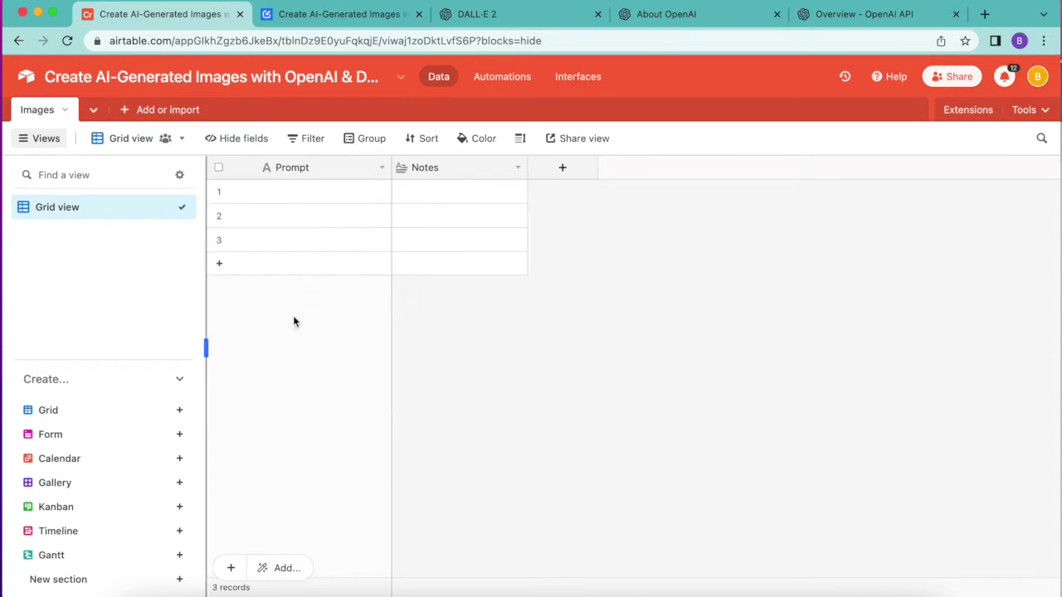
Fill rows 1–3 with prompts: paste two, and type 'Someone climbing a ladder' for the third
{"action": "left_click", "coordinate": [325, 196]}
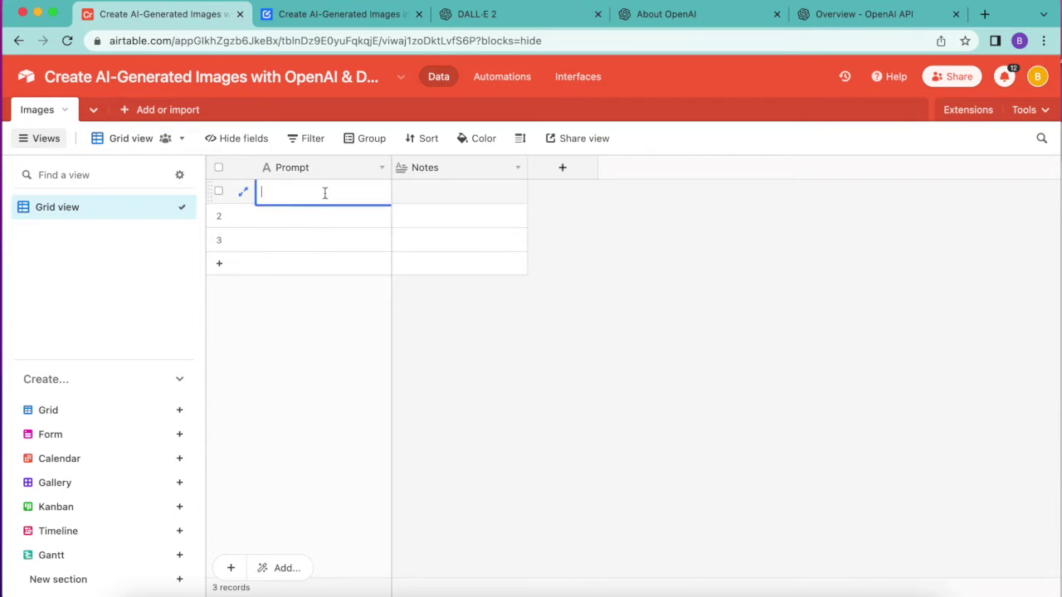
{"action": "type", "text": "Person on beach at sunset"}
{"action": "left_click", "coordinate": [296, 224]}
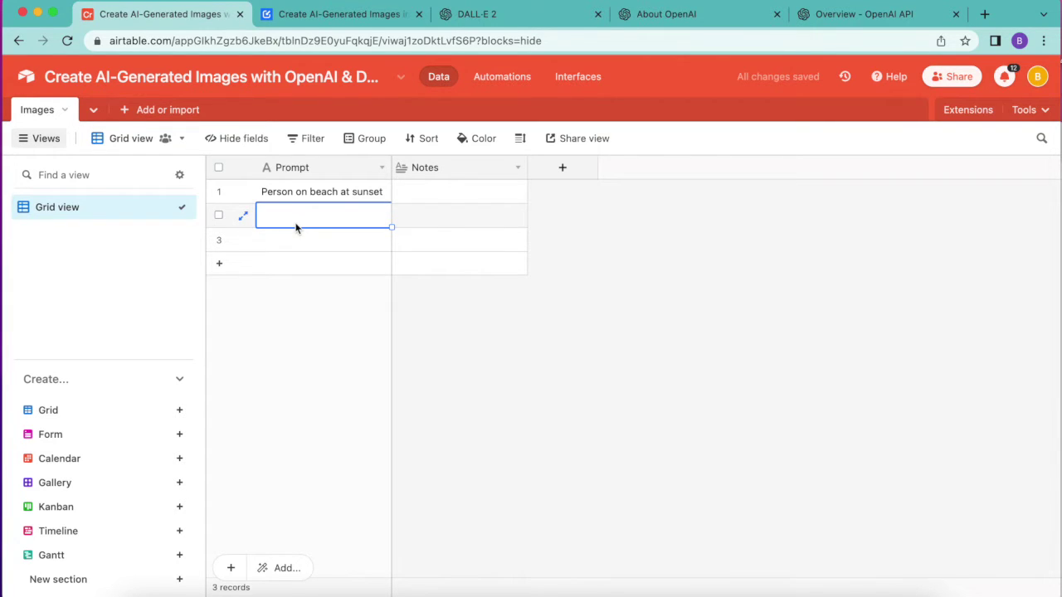
{"action": "type", "text": "Mechanic fixing a tire"}
{"action": "double_click", "coordinate": [307, 240]}
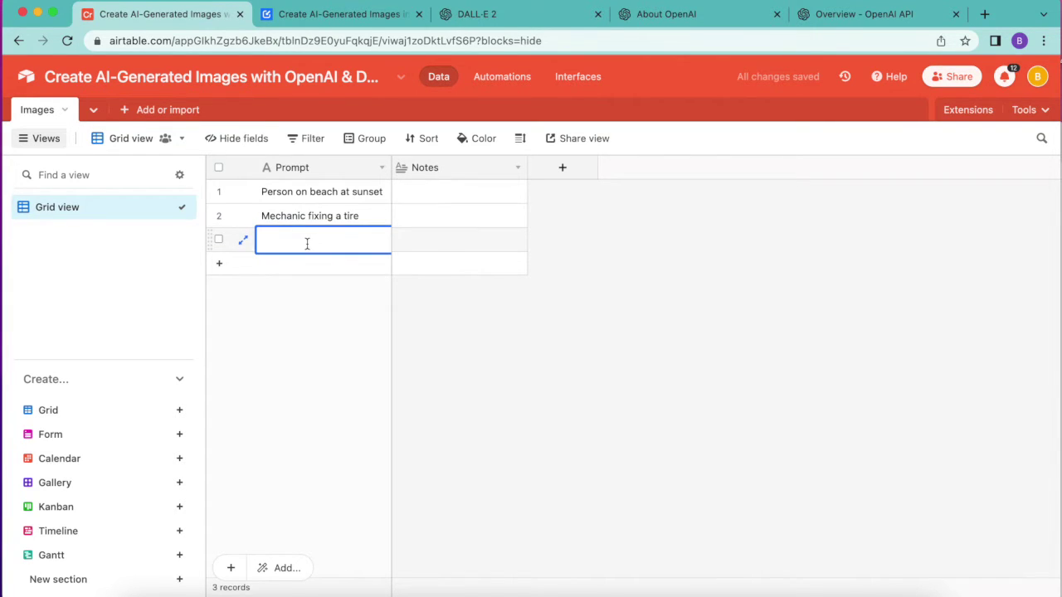
{"action": "type", "text": "Someone climbing a ladder"}
{"action": "left_click", "coordinate": [392, 258]}
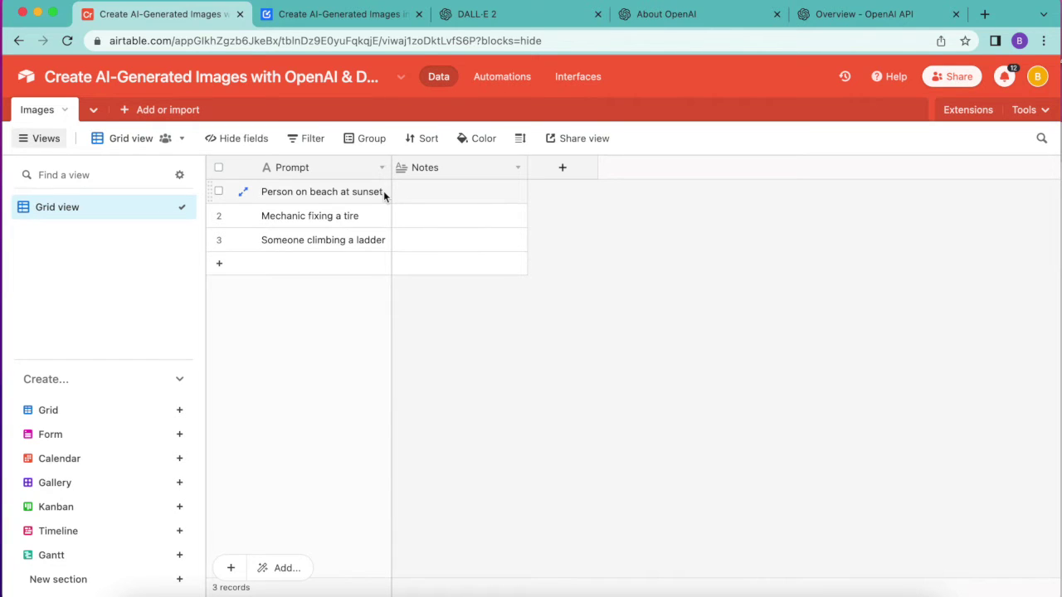
Rename the Notes field to Image and change its type to Attachment
{"action": "double_click", "coordinate": [433, 166]}
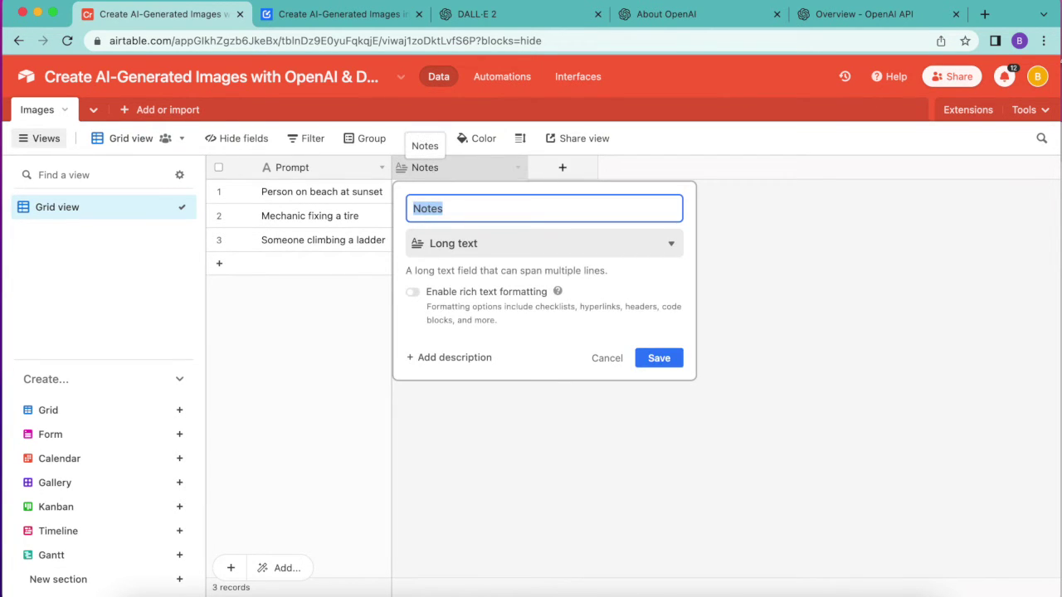
{"action": "type", "text": "Image"}
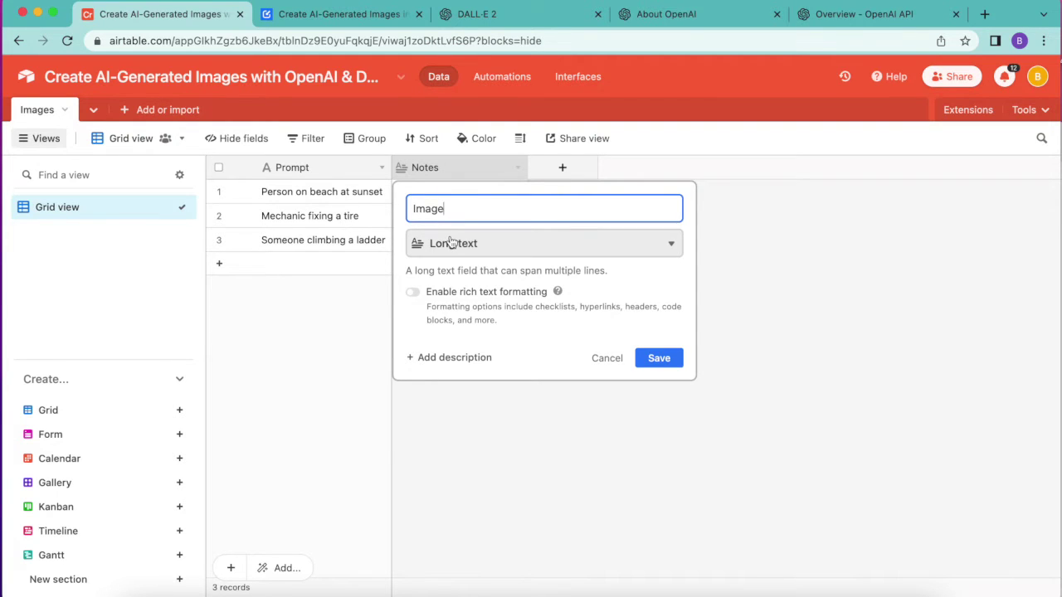
{"action": "left_click", "coordinate": [450, 243]}
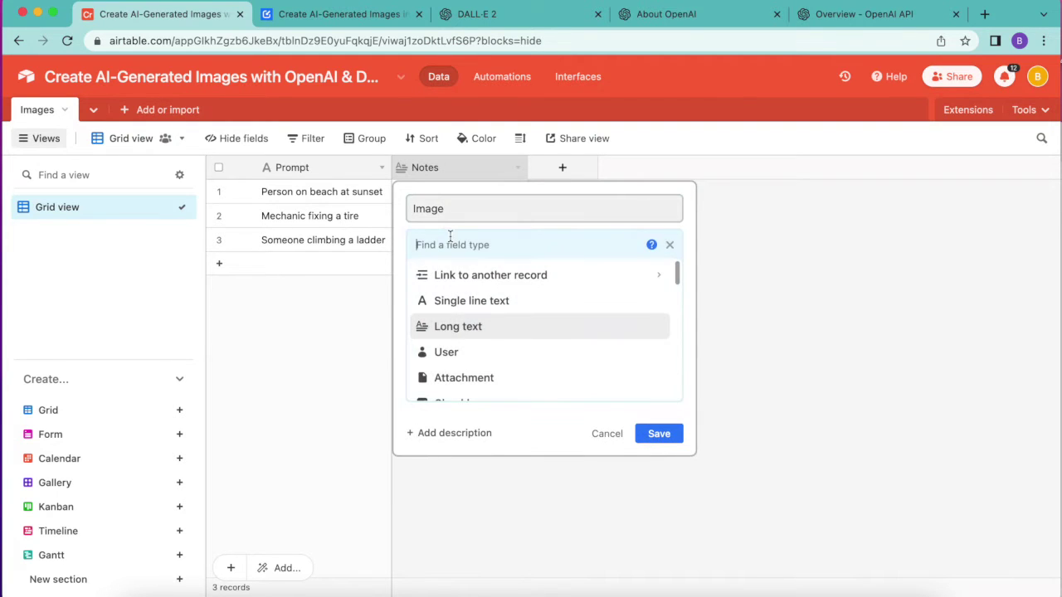
{"action": "left_click", "coordinate": [481, 377]}
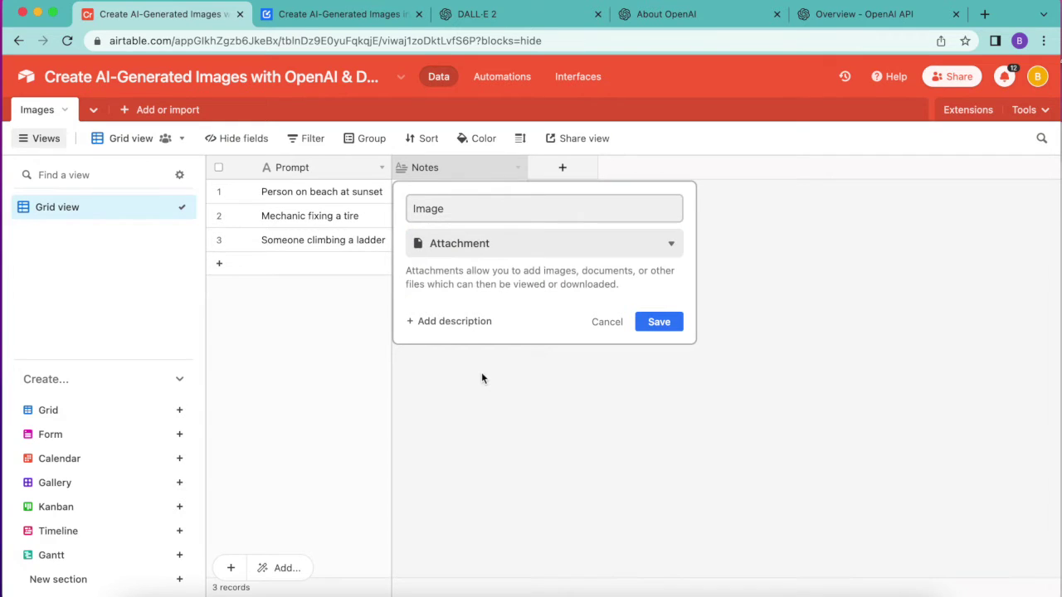
{"action": "left_click", "coordinate": [667, 324]}
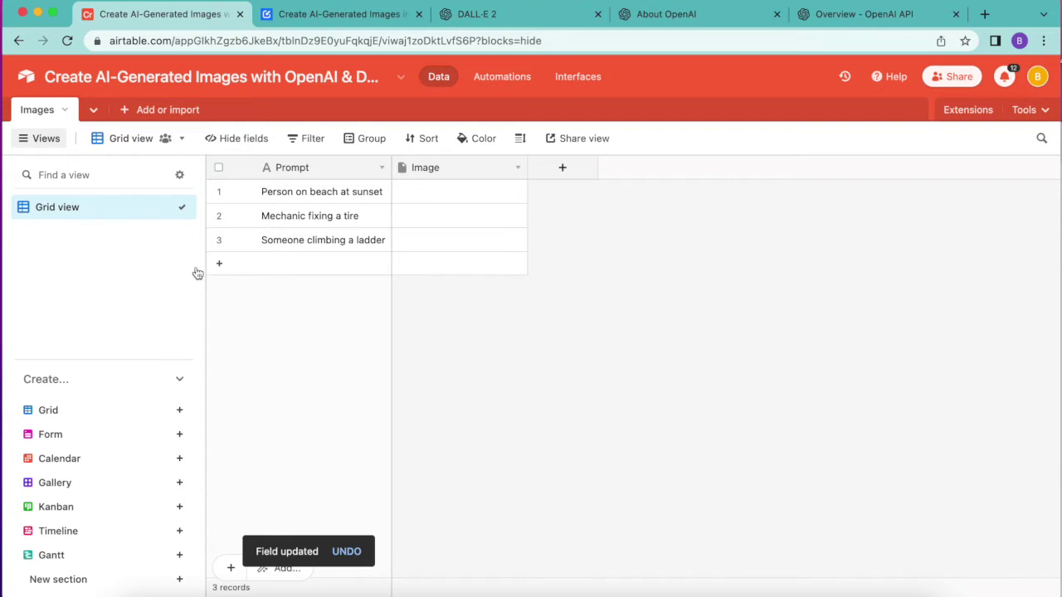
Create a new grid view named 'Needs Info'
{"action": "left_click", "coordinate": [181, 411]}
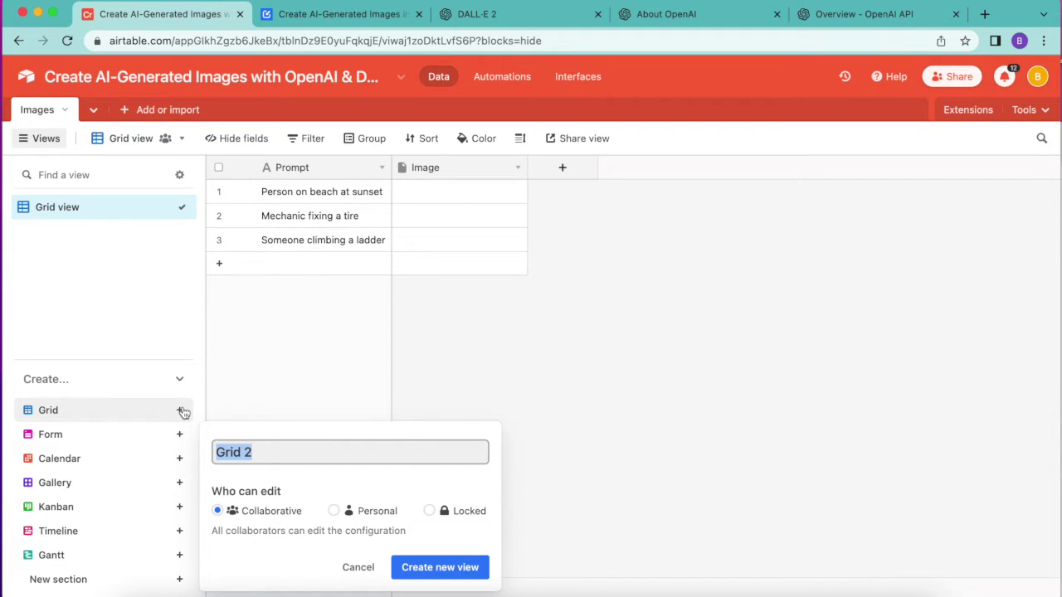
{"action": "type", "text": "Needs Info"}
{"action": "left_click", "coordinate": [441, 569]}
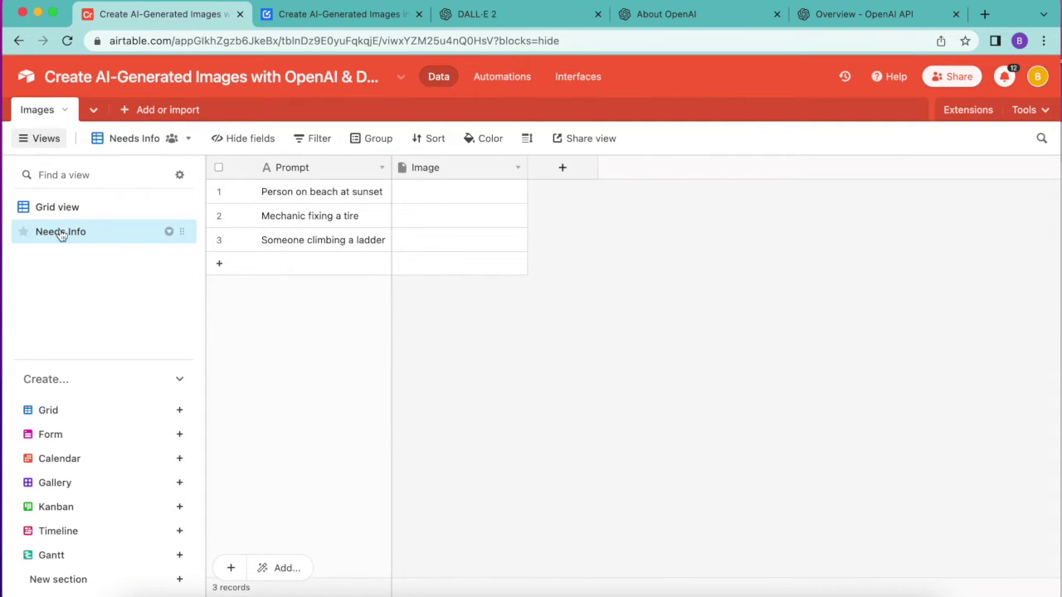
Filter the view to records where Prompt is not empty and Image is empty
{"action": "mouse_move", "coordinate": [59, 240]}
{"action": "left_click", "coordinate": [318, 138]}
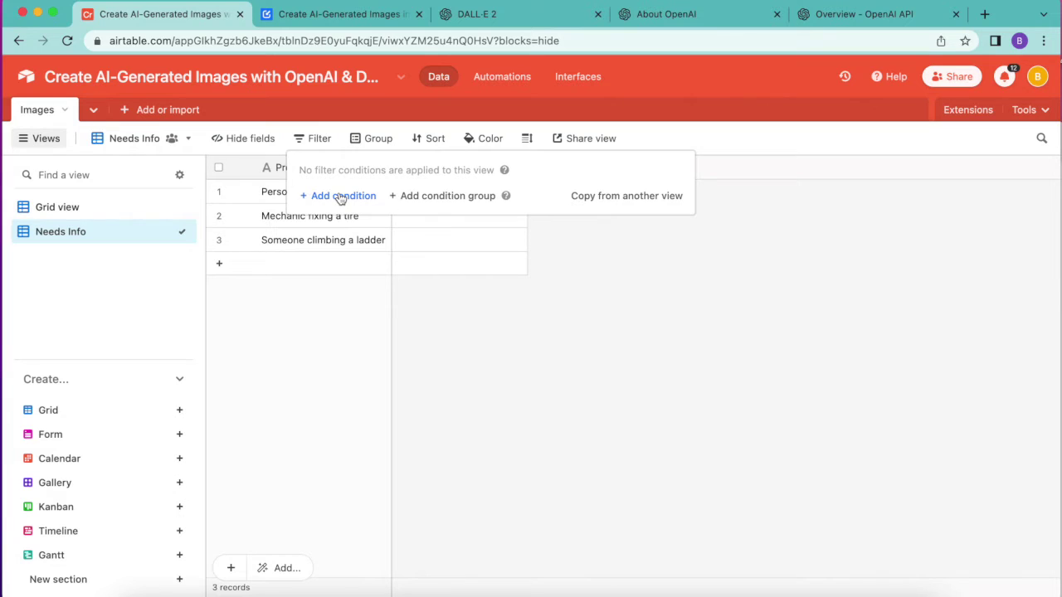
{"action": "left_click", "coordinate": [341, 197]}
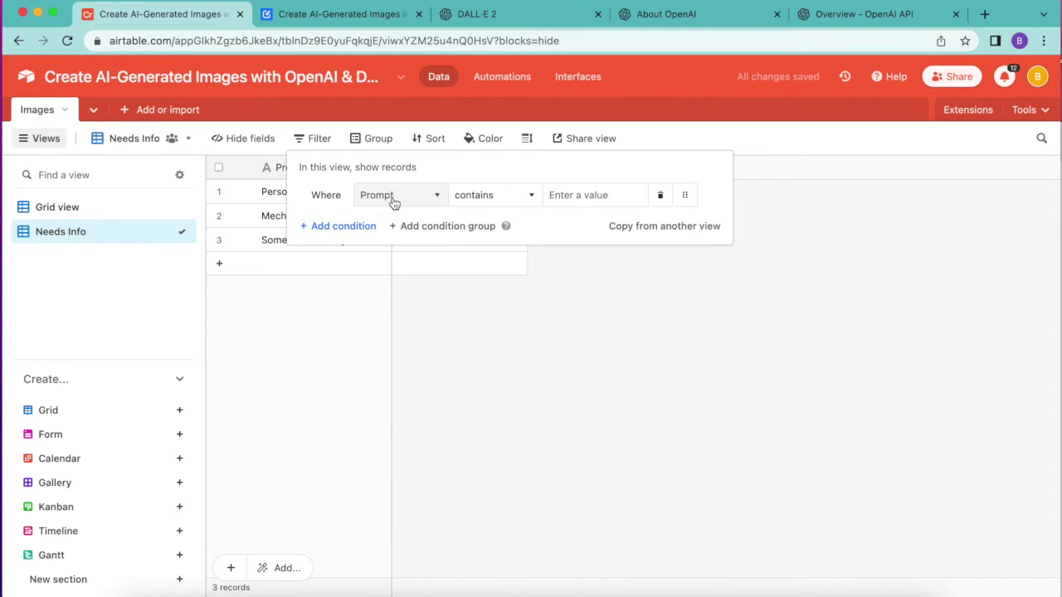
{"action": "left_click", "coordinate": [510, 199]}
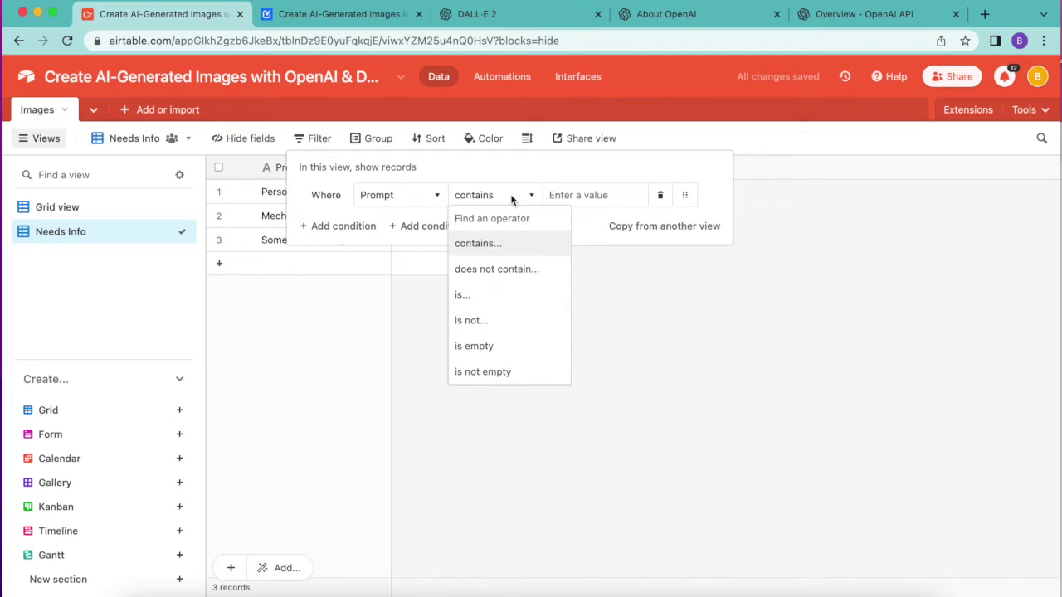
{"action": "left_click", "coordinate": [489, 371]}
{"action": "left_click", "coordinate": [334, 226]}
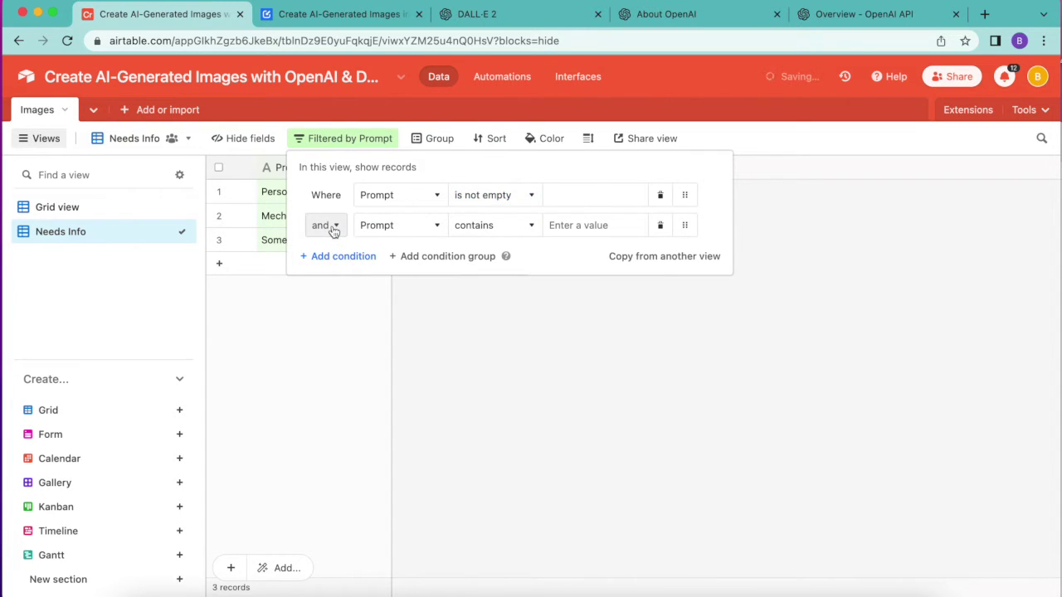
{"action": "left_click", "coordinate": [379, 226]}
{"action": "left_click", "coordinate": [389, 298]}
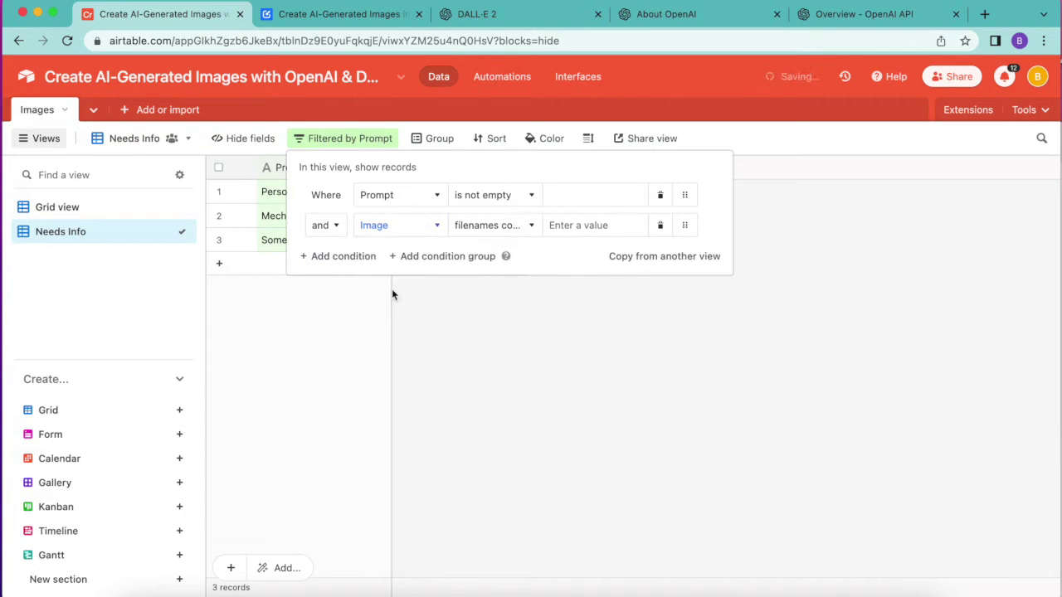
{"action": "left_click", "coordinate": [493, 225]}
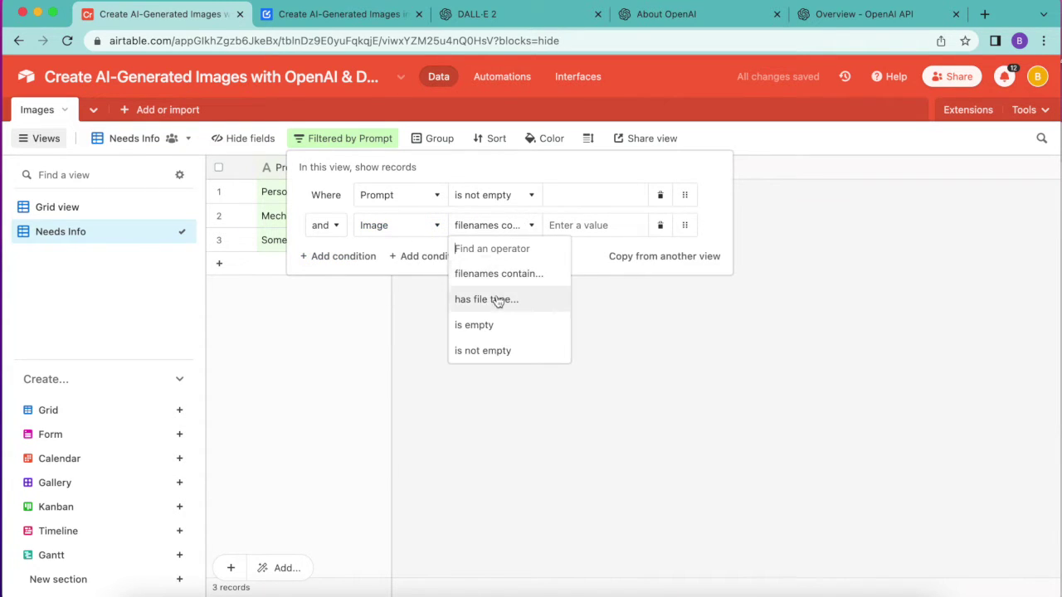
{"action": "left_click", "coordinate": [490, 323]}
{"action": "left_click", "coordinate": [540, 384]}
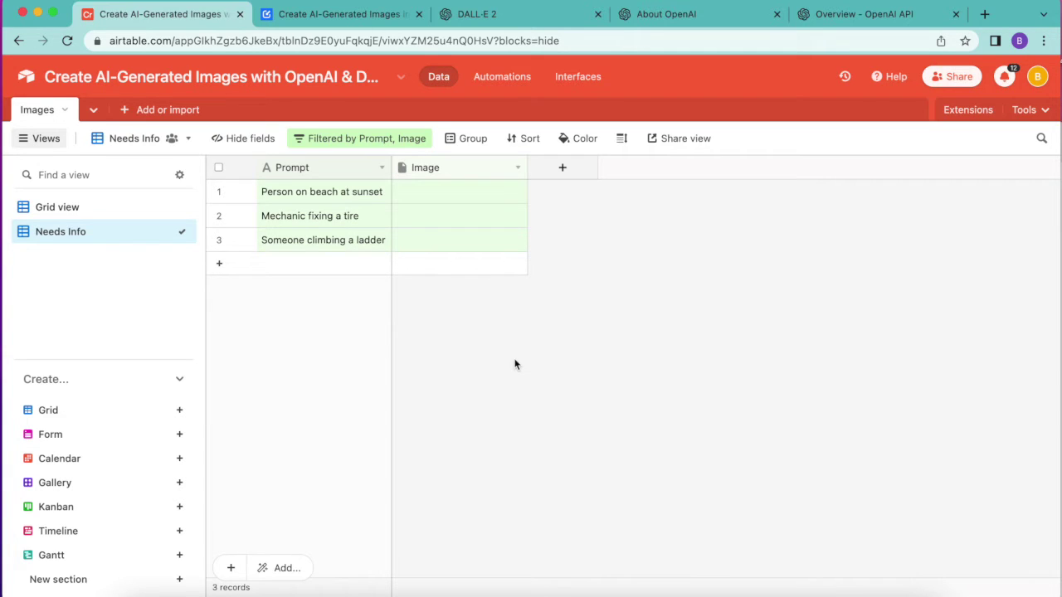
Find Data Fetcher in the extensions marketplace by searching 'data fet', then add and confirm it
{"action": "left_click", "coordinate": [963, 112]}
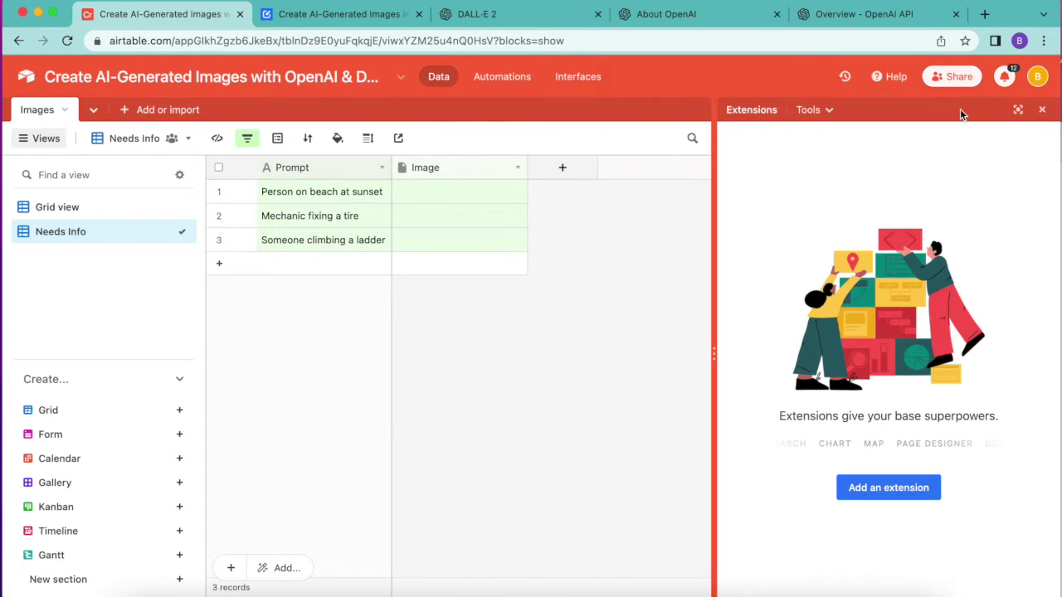
{"action": "left_click", "coordinate": [889, 490]}
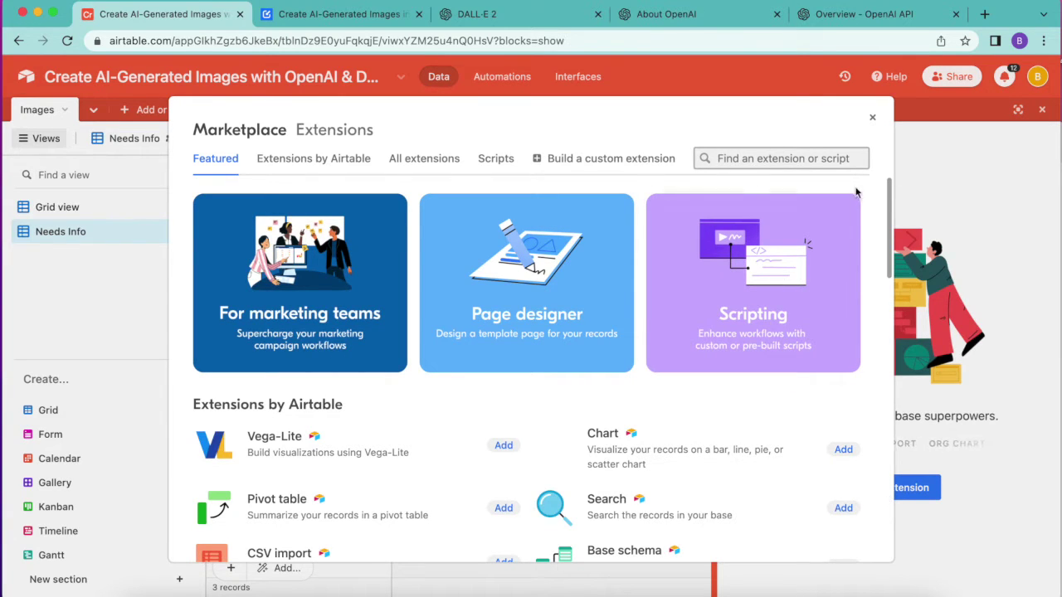
{"action": "left_click", "coordinate": [747, 158]}
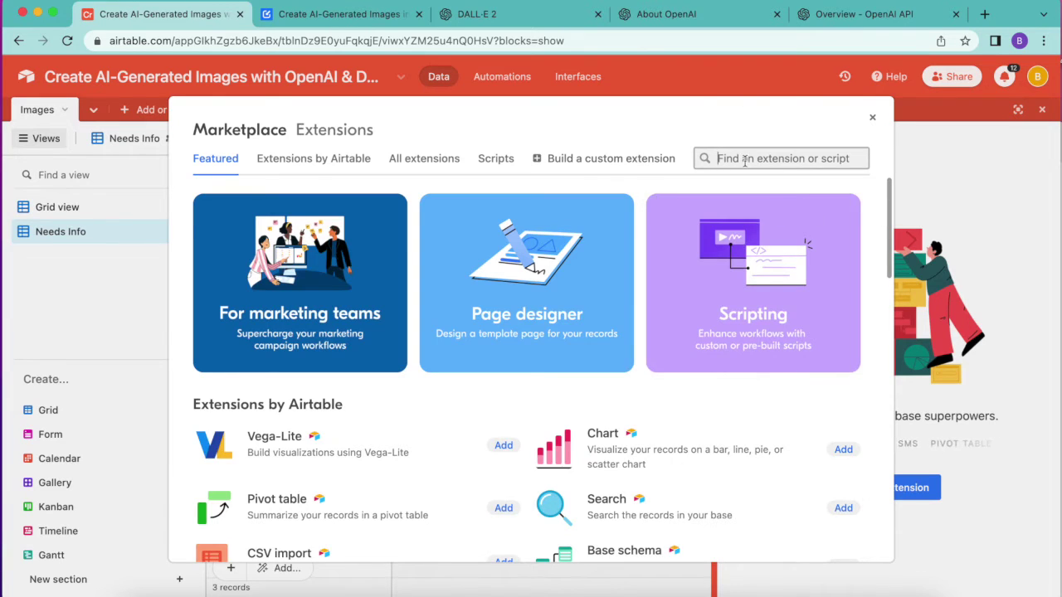
{"action": "type", "text": "data fet"}
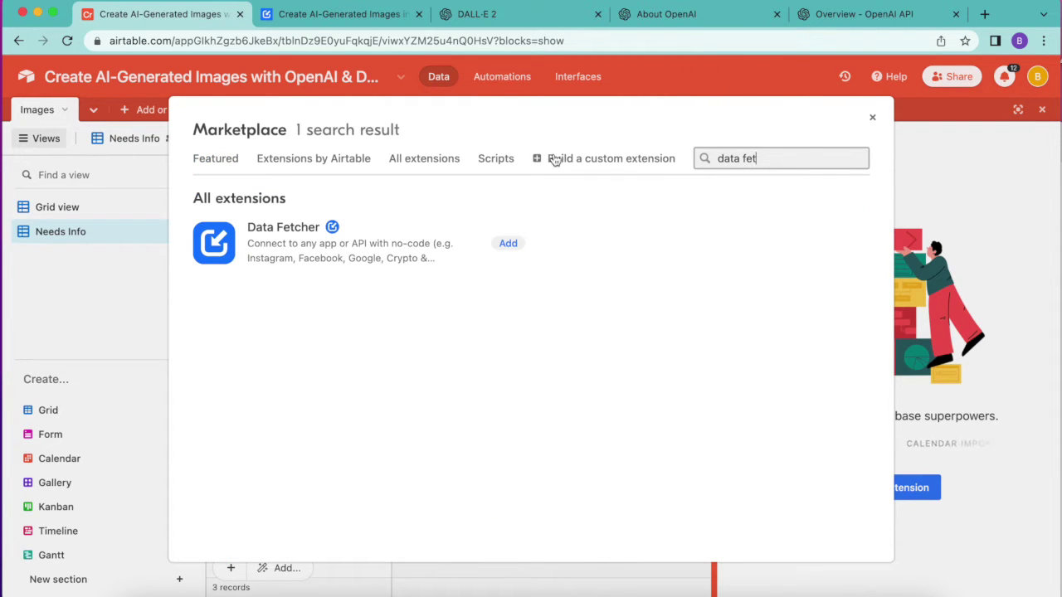
{"action": "left_click", "coordinate": [505, 250]}
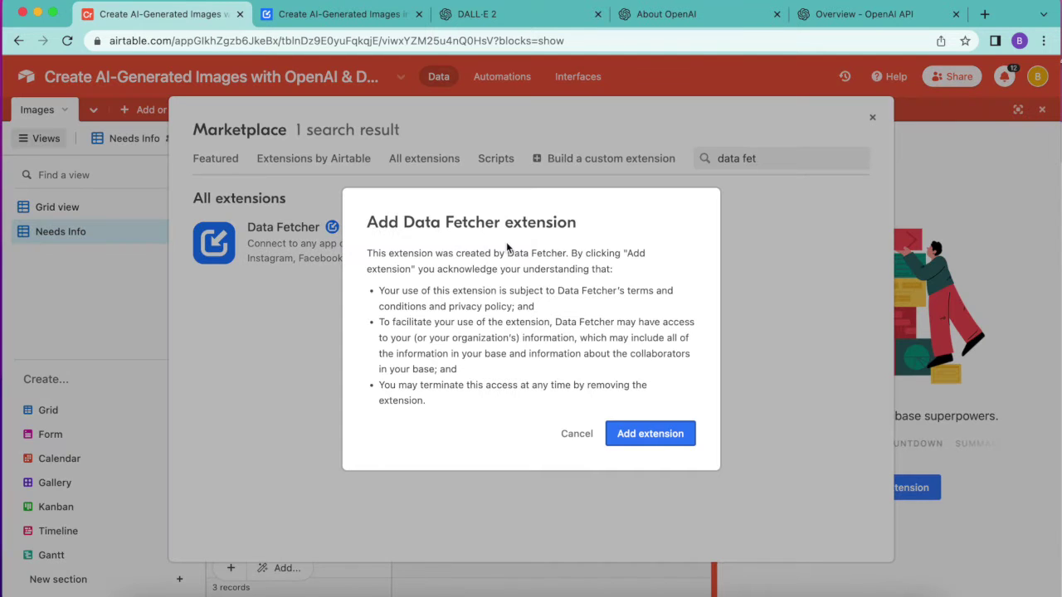
{"action": "left_click", "coordinate": [654, 434]}
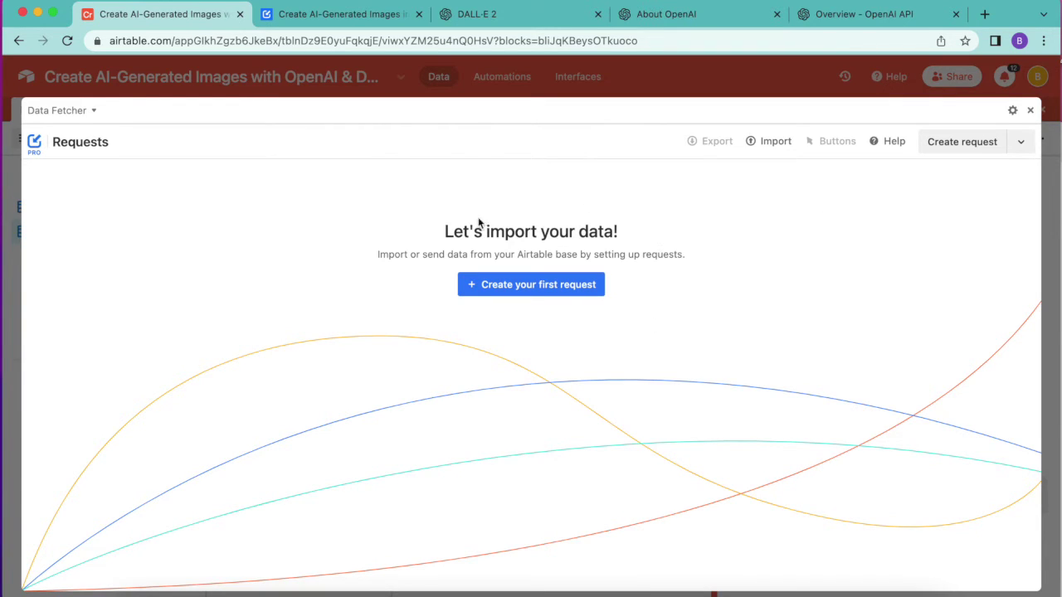
Create the first Data Fetcher request, named 'Fetch AI Images', with OpenAI as its application
{"action": "left_click", "coordinate": [545, 285]}
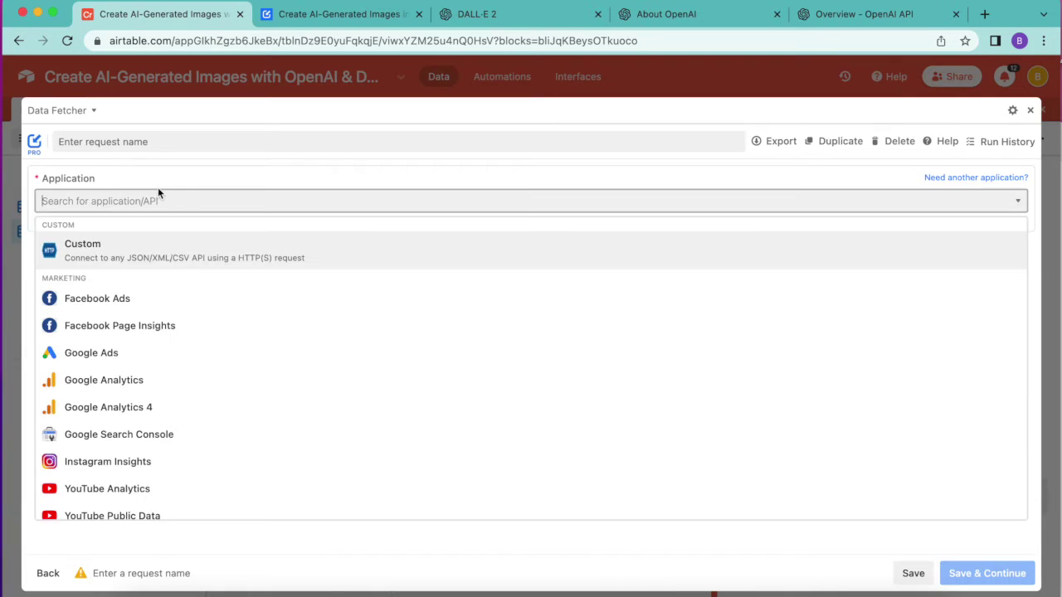
{"action": "left_click", "coordinate": [113, 144]}
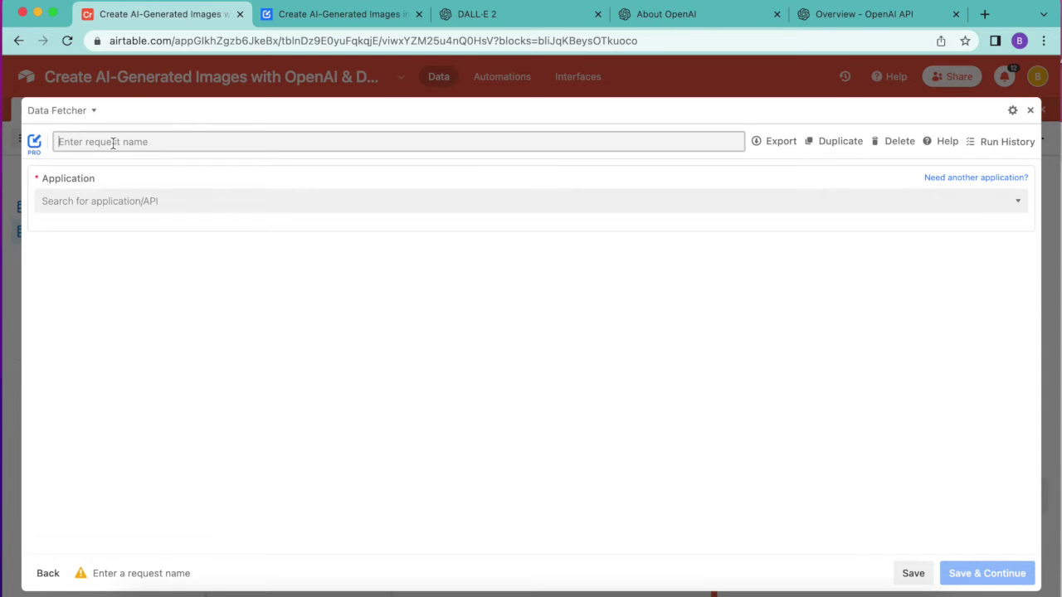
{"action": "type", "text": "Fetch AI Images"}
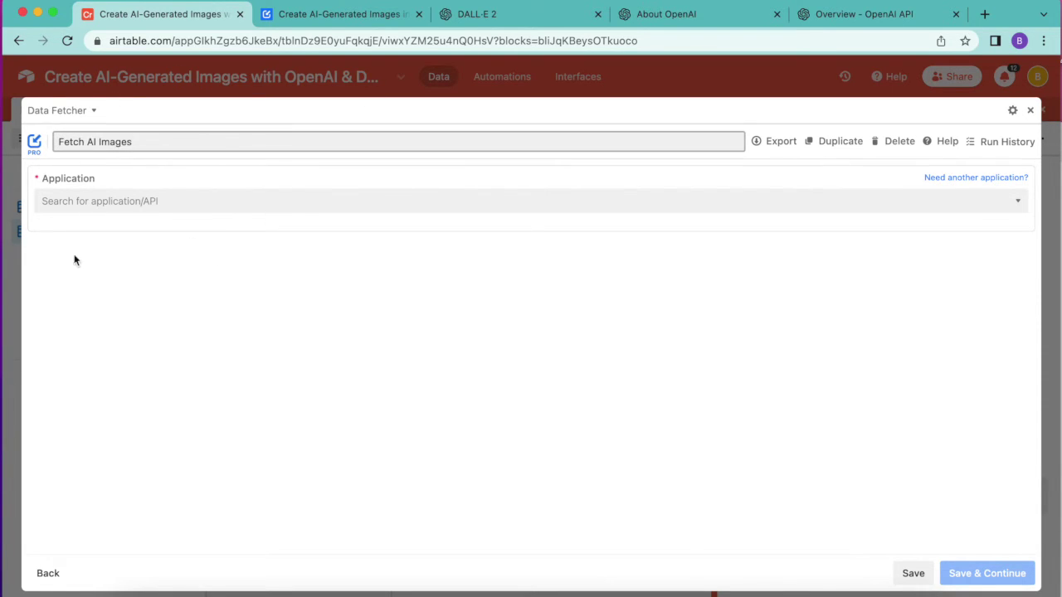
{"action": "left_click", "coordinate": [119, 199]}
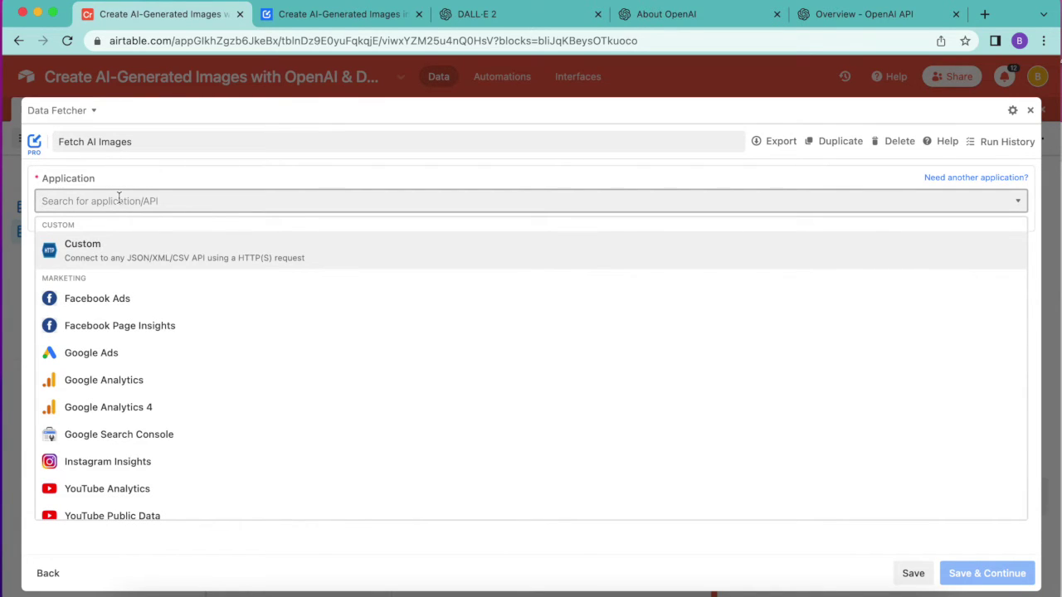
{"action": "type", "text": "open"}
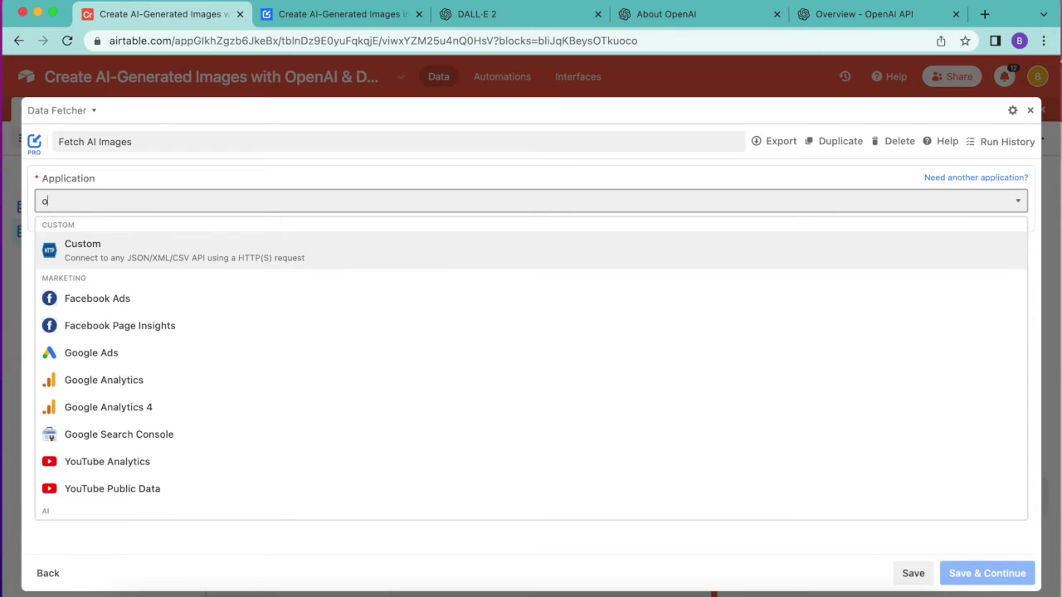
{"action": "left_click", "coordinate": [82, 244]}
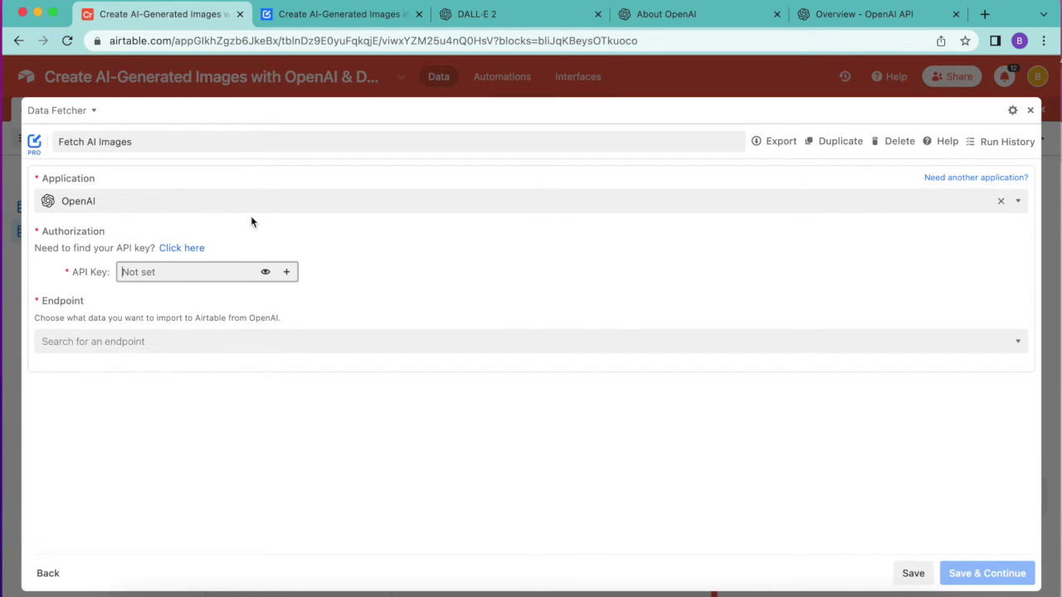
Go from the OpenAI API overview through the account options to the API keys page
{"action": "left_click", "coordinate": [690, 14]}
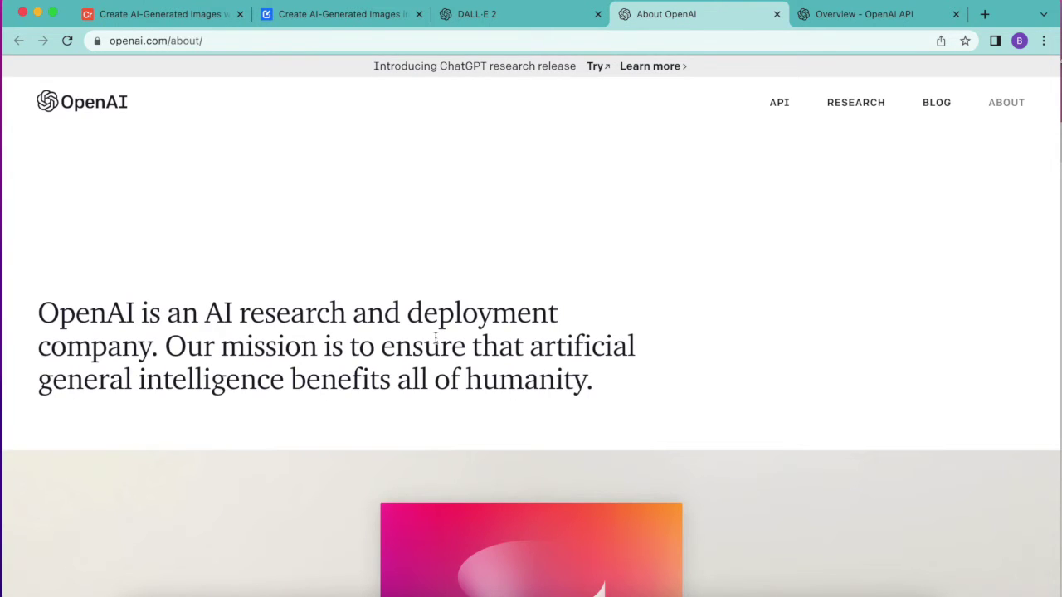
{"action": "left_click", "coordinate": [161, 15]}
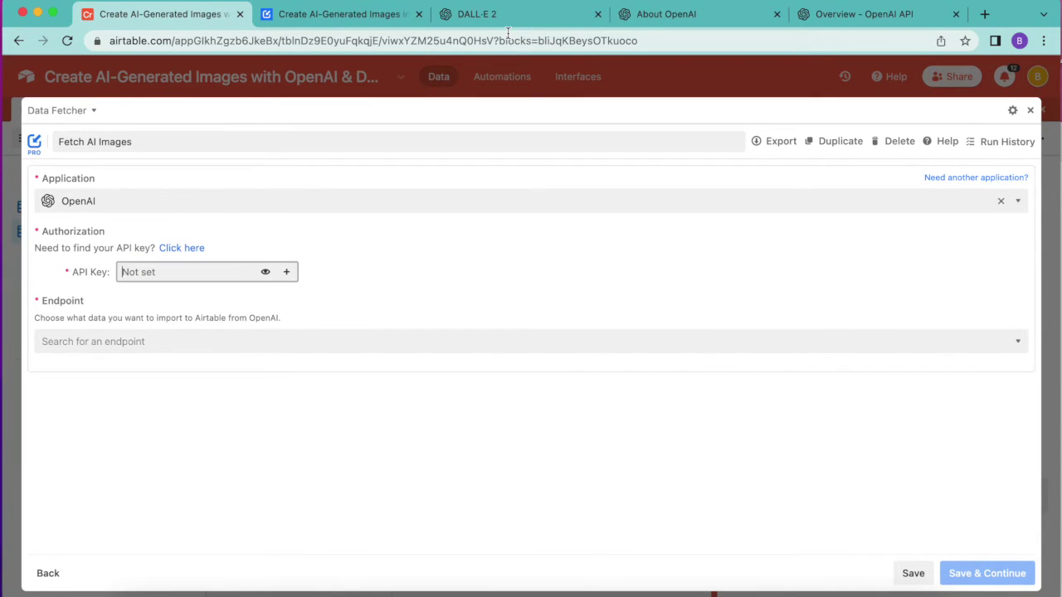
{"action": "left_click", "coordinate": [874, 23]}
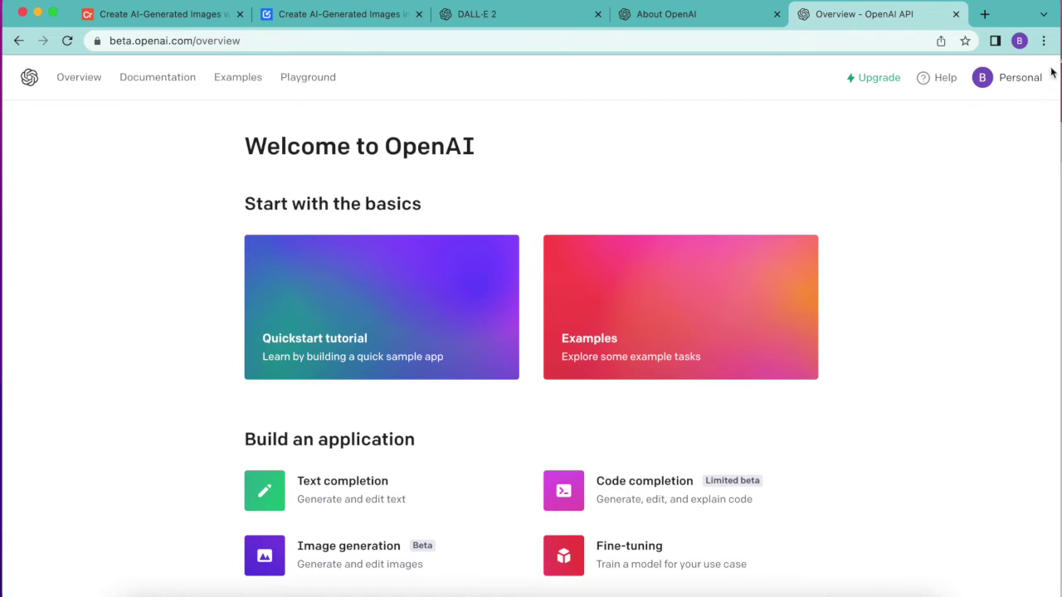
{"action": "left_click", "coordinate": [1023, 81]}
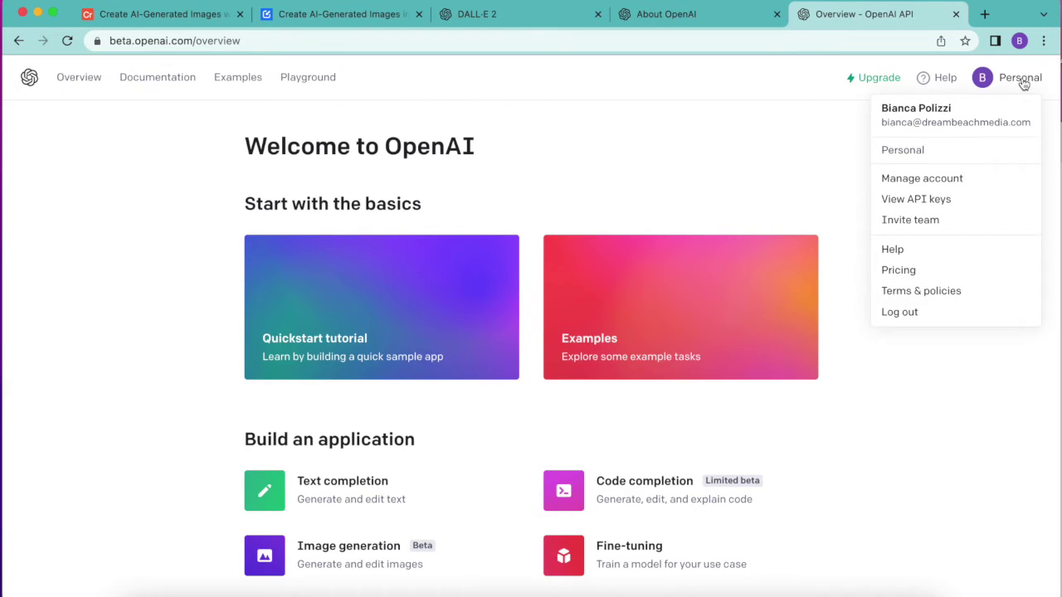
{"action": "left_click", "coordinate": [946, 206]}
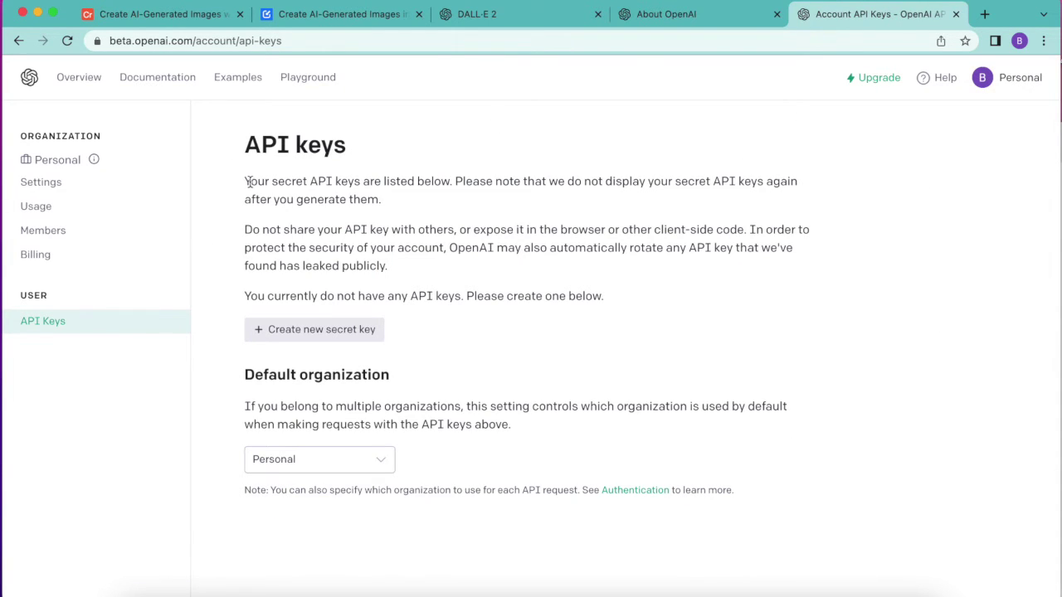
{"action": "left_click", "coordinate": [154, 14]}
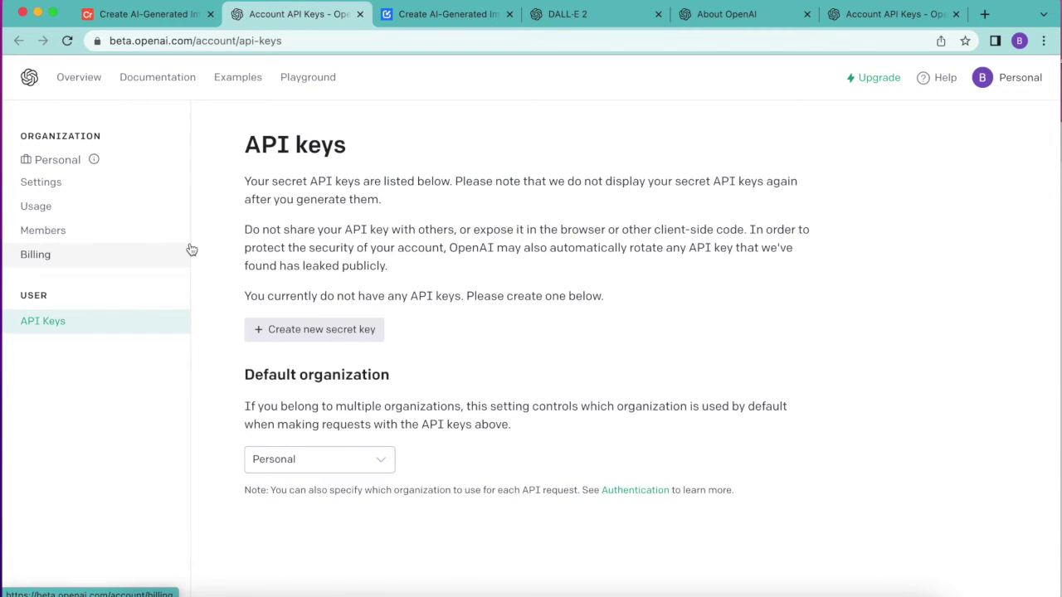
Generate a new secret API key, copy it, and dismiss the notice
{"action": "left_click", "coordinate": [325, 340]}
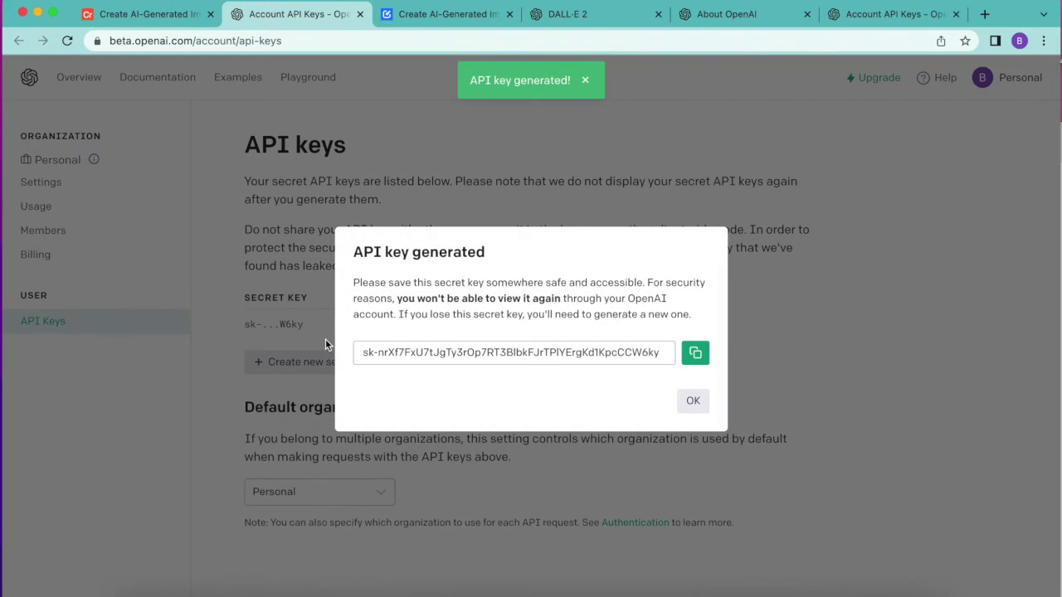
{"action": "left_click", "coordinate": [696, 354]}
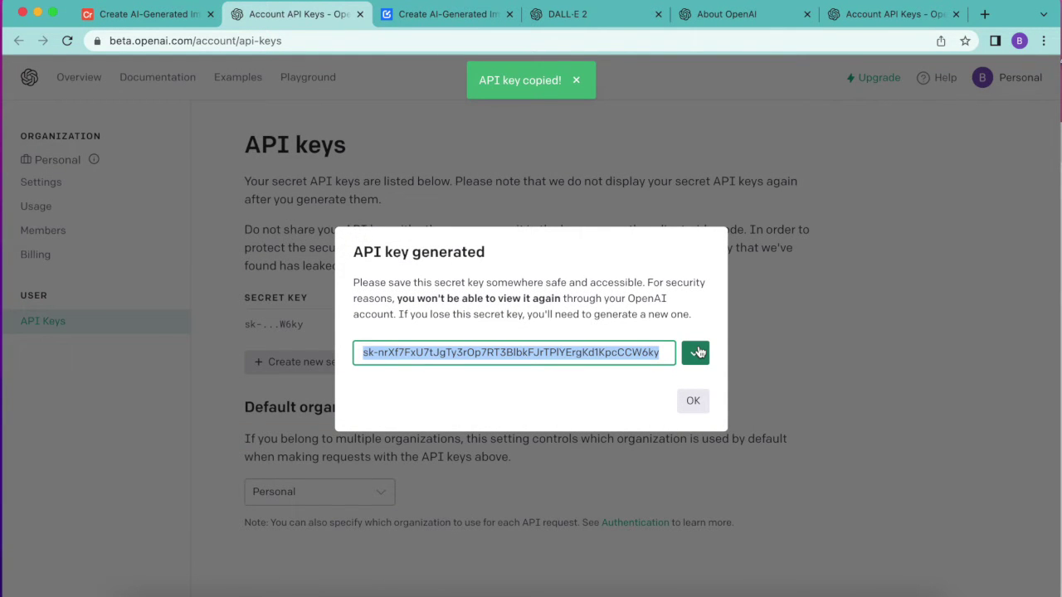
{"action": "left_click", "coordinate": [692, 402]}
Paste the copied key into API Key, choose 'Create an image from a prompt', and save
{"action": "left_click", "coordinate": [139, 14]}
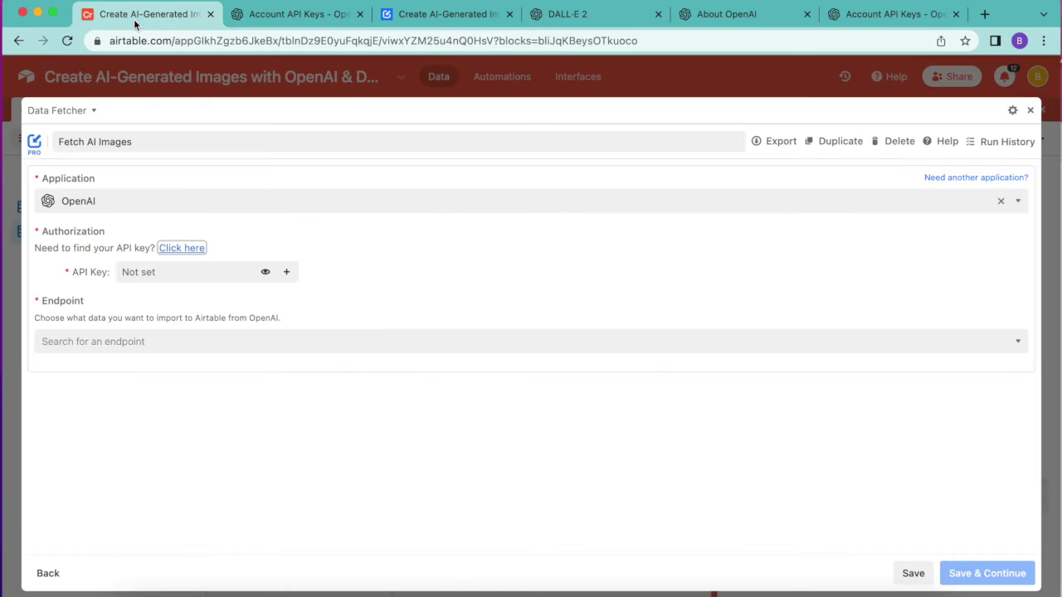
{"action": "left_click", "coordinate": [214, 273]}
{"action": "key", "text": "super+v"}
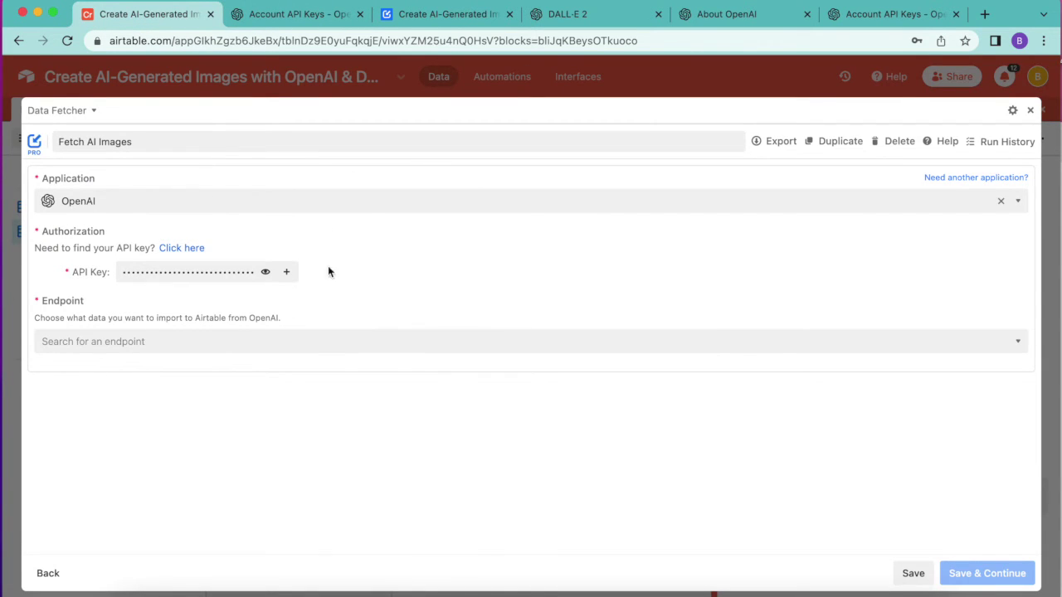
{"action": "left_click", "coordinate": [218, 341]}
{"action": "left_click", "coordinate": [169, 415]}
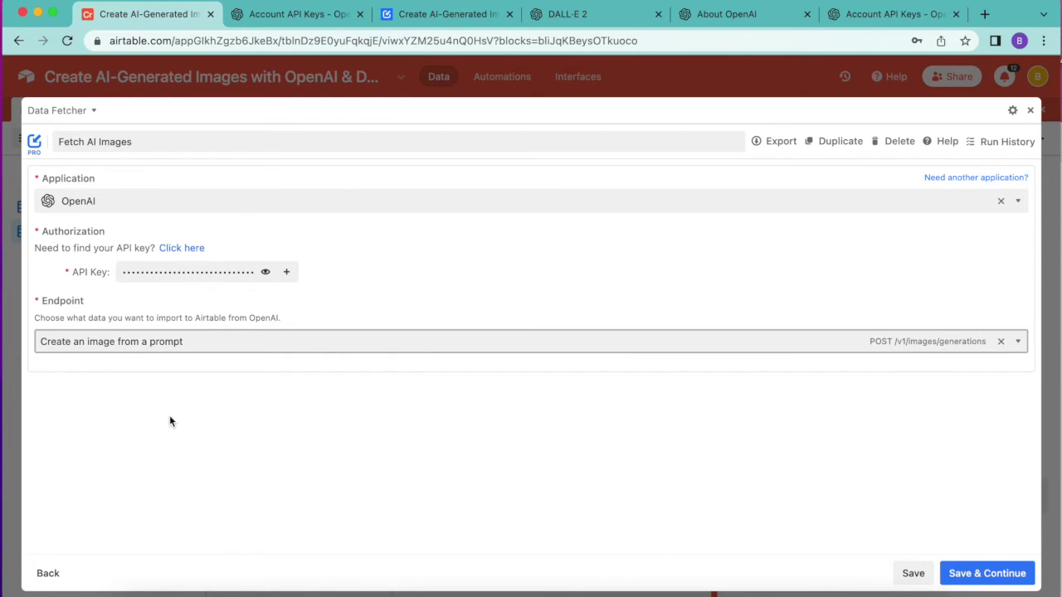
{"action": "left_click", "coordinate": [1017, 573]}
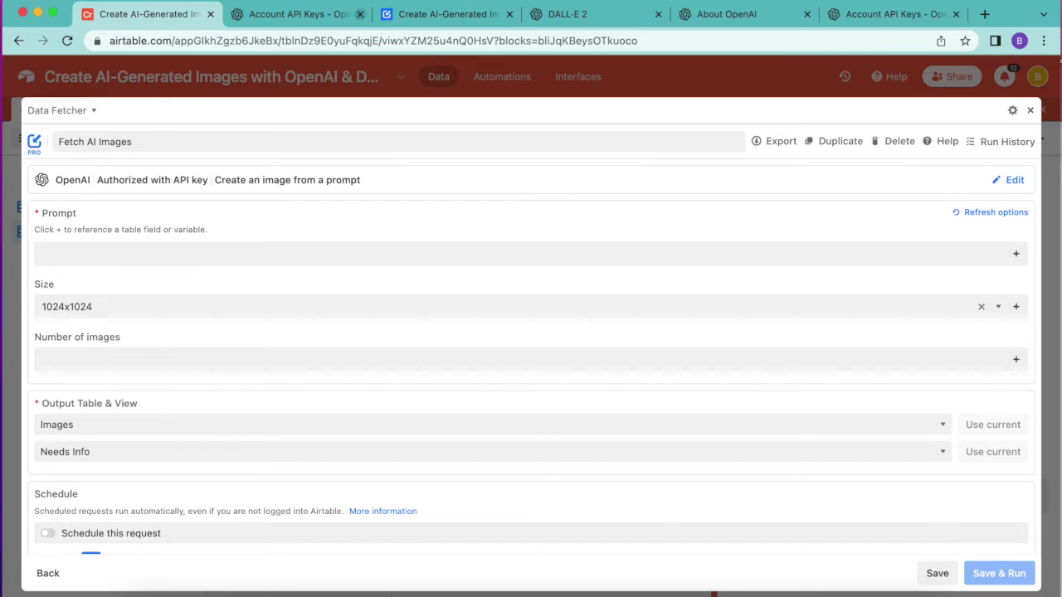
Make the request's Prompt a reference to the Images table's Prompt field
{"action": "left_click", "coordinate": [1016, 254]}
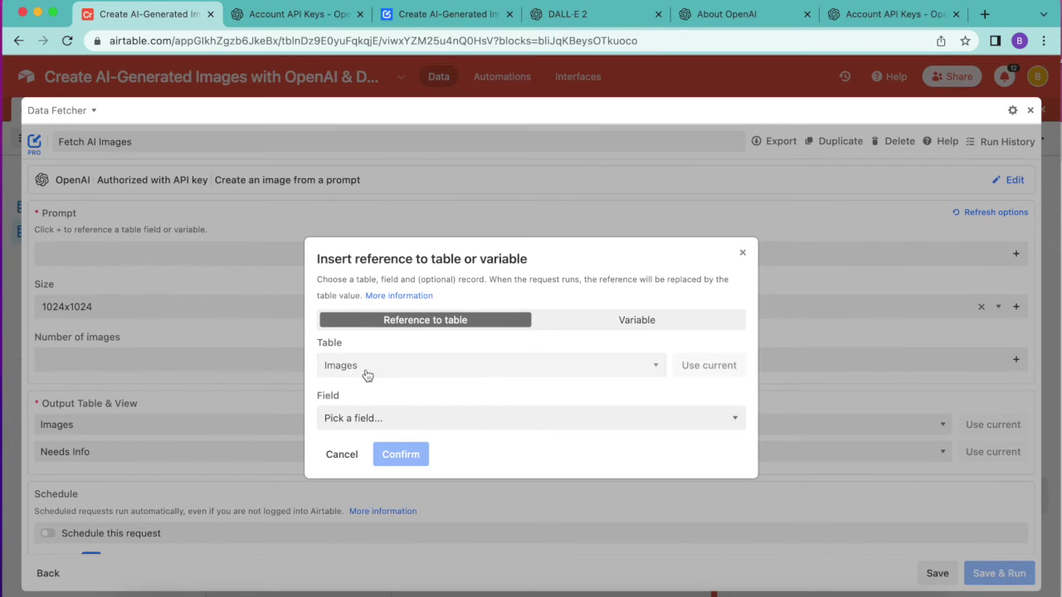
{"action": "left_click", "coordinate": [380, 421]}
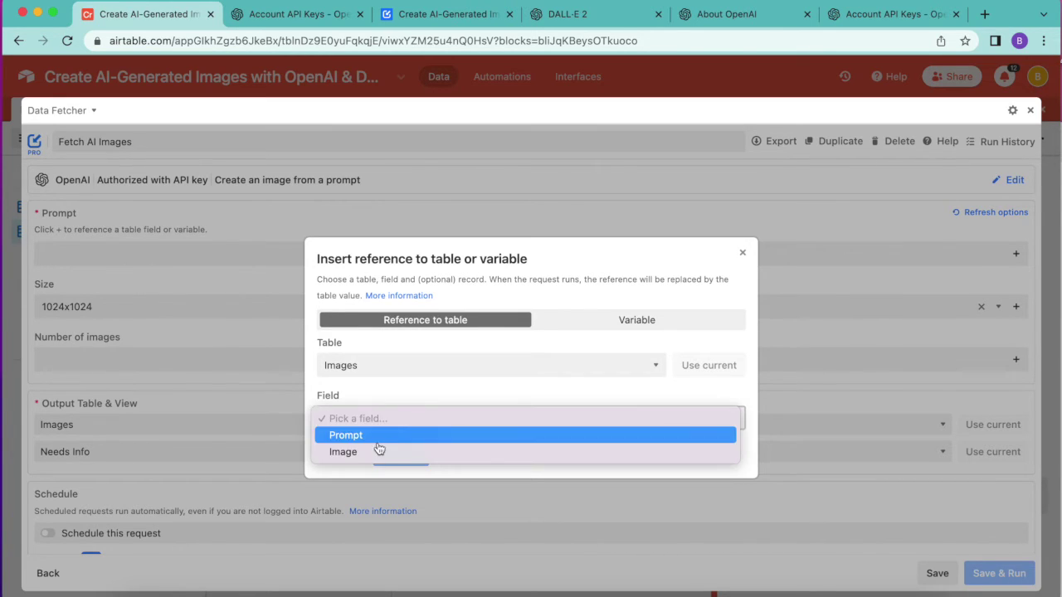
{"action": "left_click", "coordinate": [375, 436]}
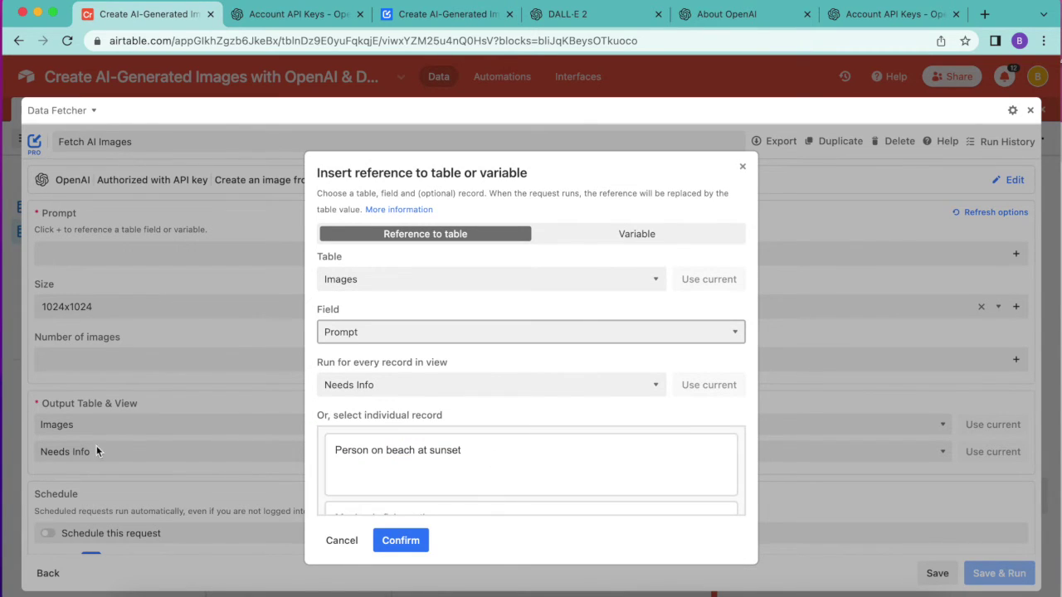
{"action": "scroll", "coordinate": [594, 451], "scroll_direction": "down", "scroll_amount": 2}
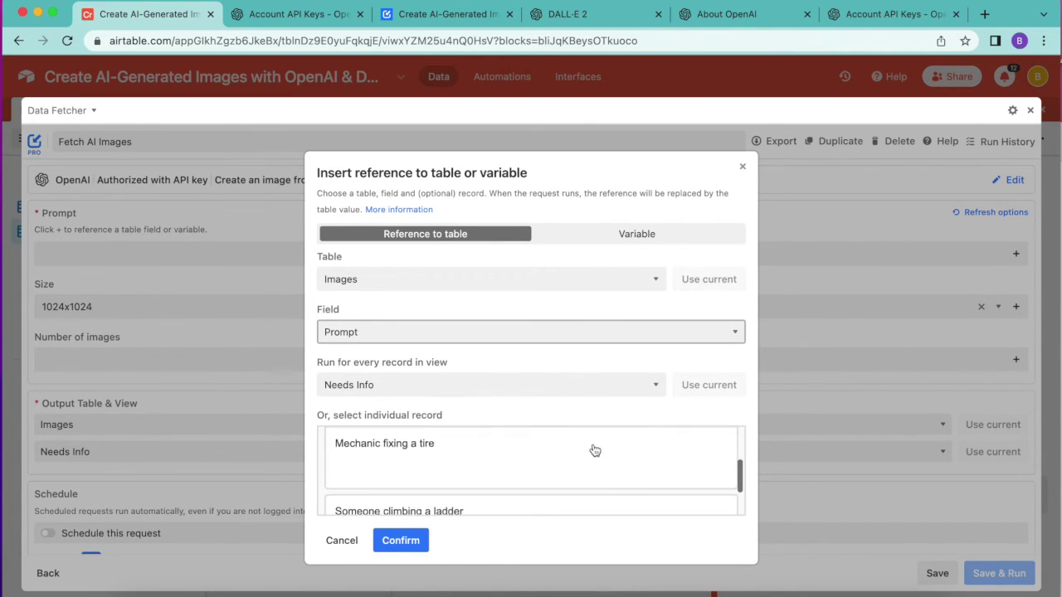
{"action": "scroll", "coordinate": [594, 450], "scroll_direction": "down", "scroll_amount": 2}
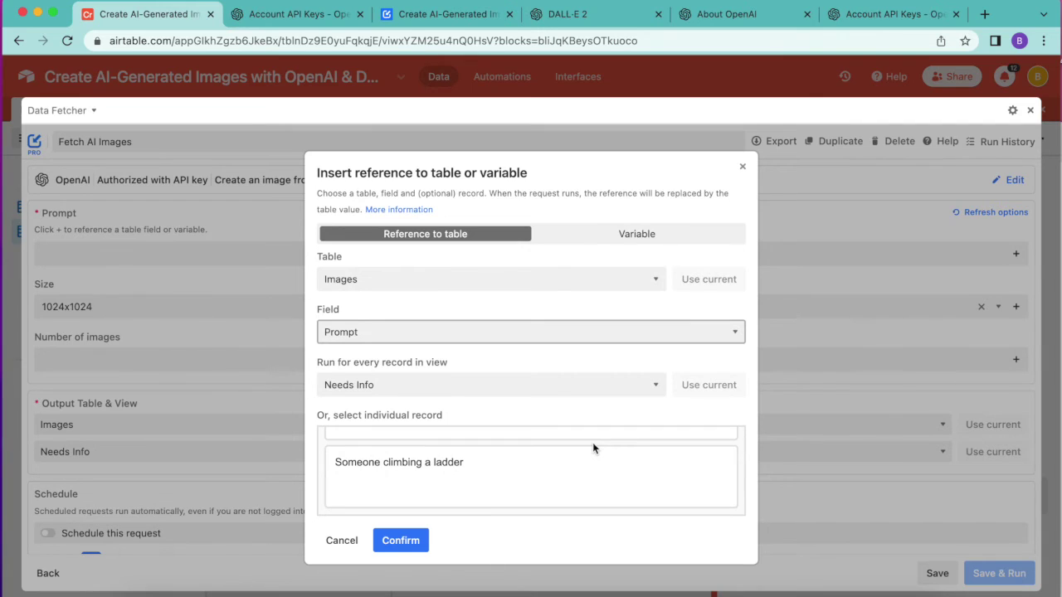
{"action": "left_click", "coordinate": [401, 540]}
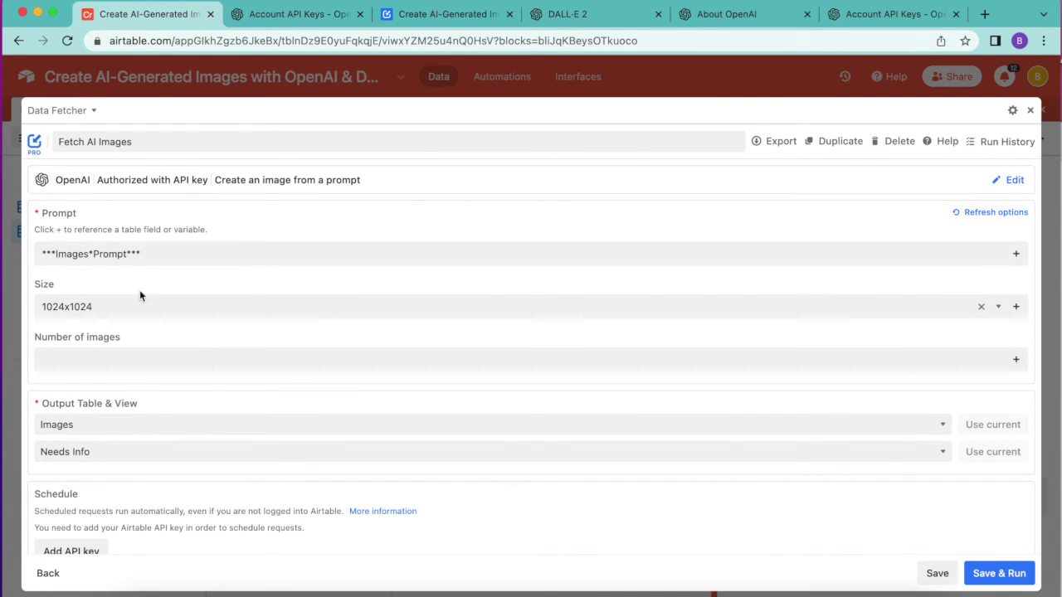
Keep the image size at 1024x1024, save and run, and accept updating the output table
{"action": "left_click", "coordinate": [92, 304]}
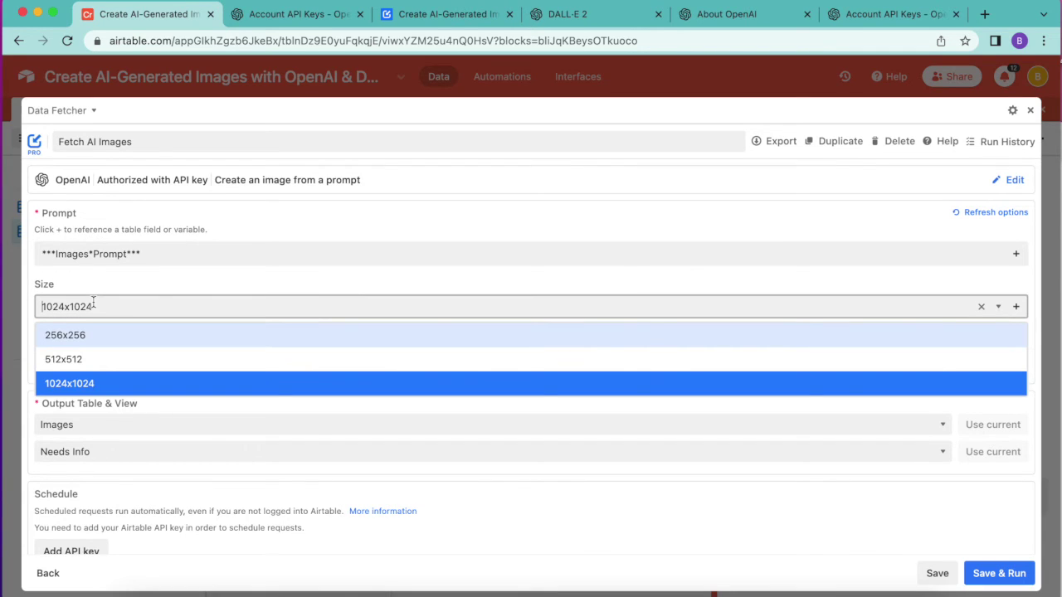
{"action": "left_click", "coordinate": [99, 387]}
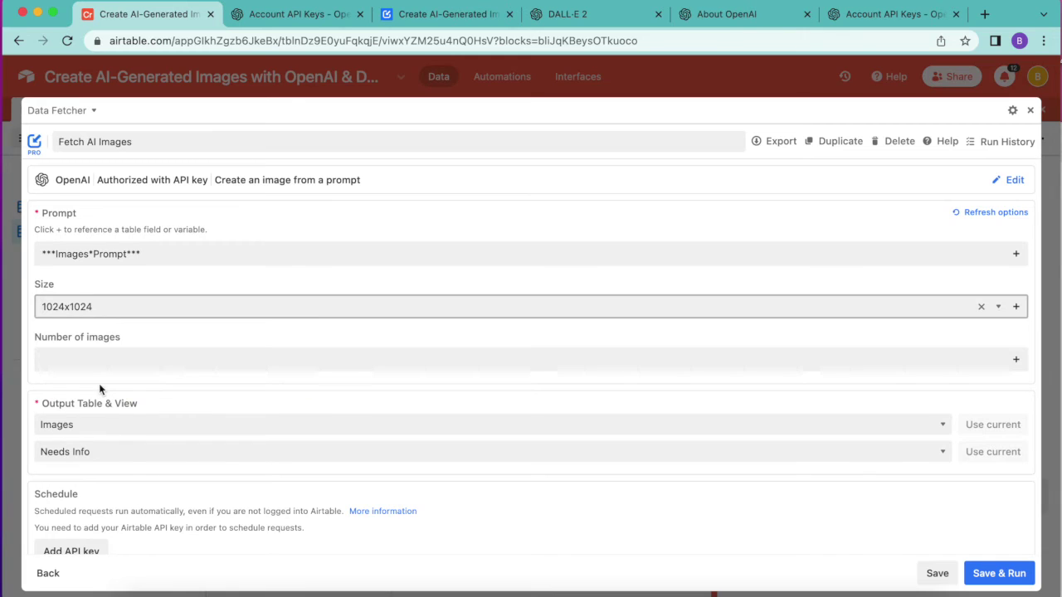
{"action": "left_click", "coordinate": [1000, 574]}
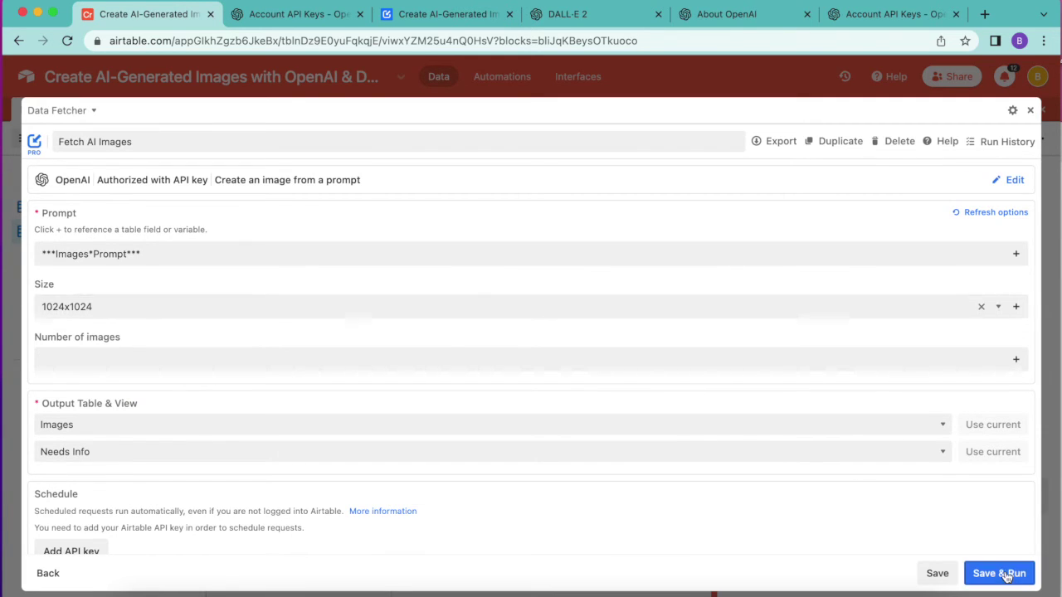
{"action": "left_click", "coordinate": [478, 403]}
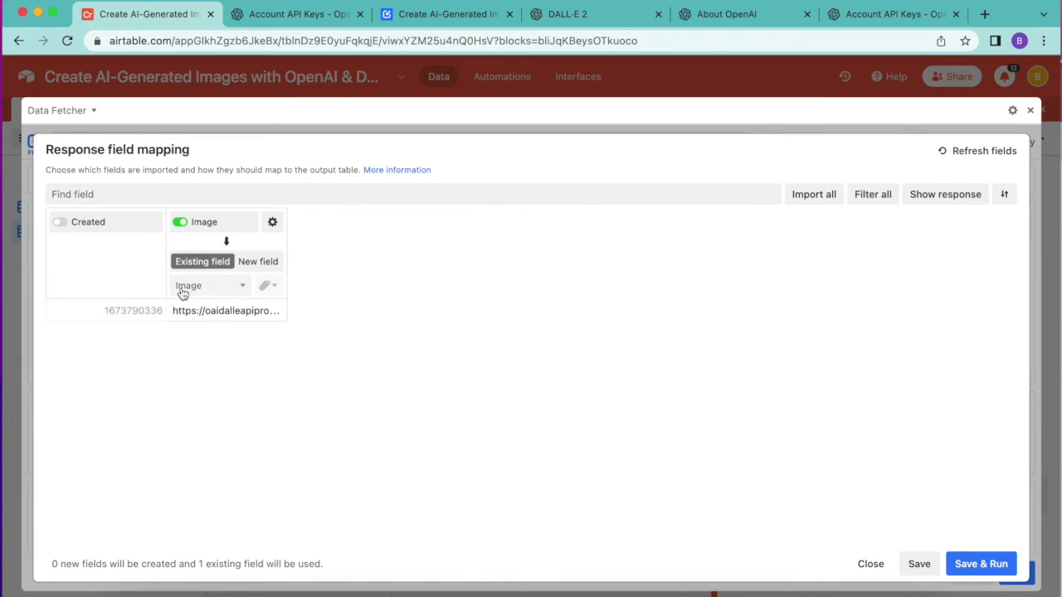
Save the response field mapping, run the request, and show the output Images table
{"action": "left_click", "coordinate": [979, 564]}
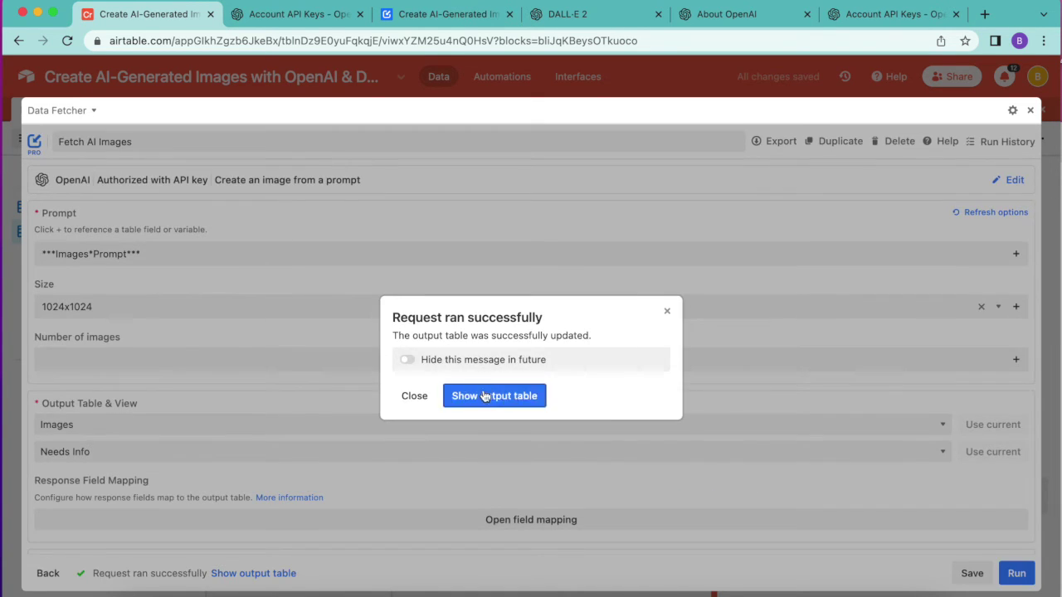
{"action": "left_click", "coordinate": [485, 395]}
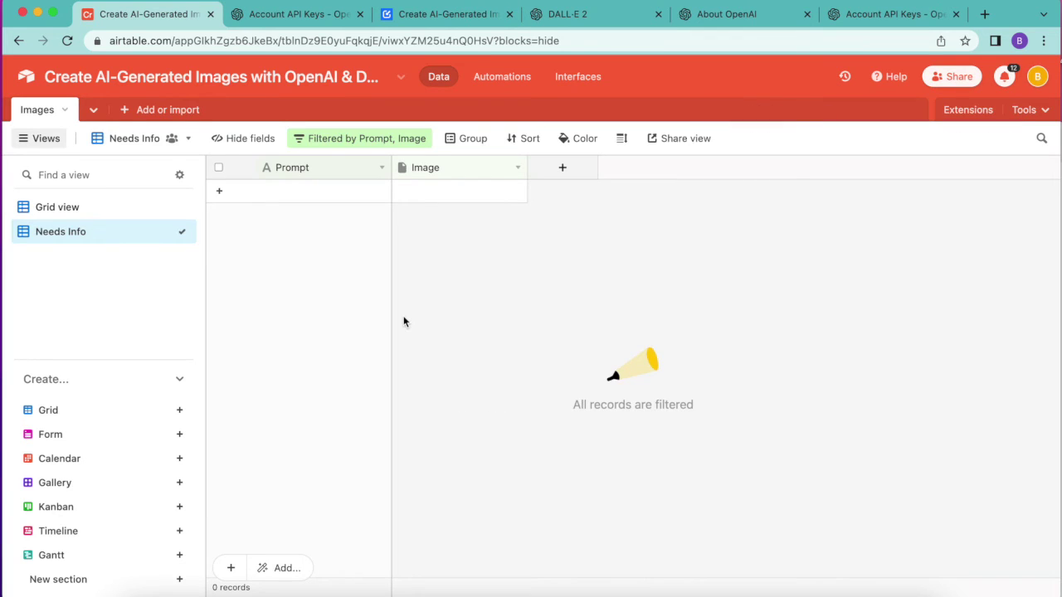
Switch to Grid view and preview the beach sunset, mechanic and ladder images full size
{"action": "left_click", "coordinate": [116, 206]}
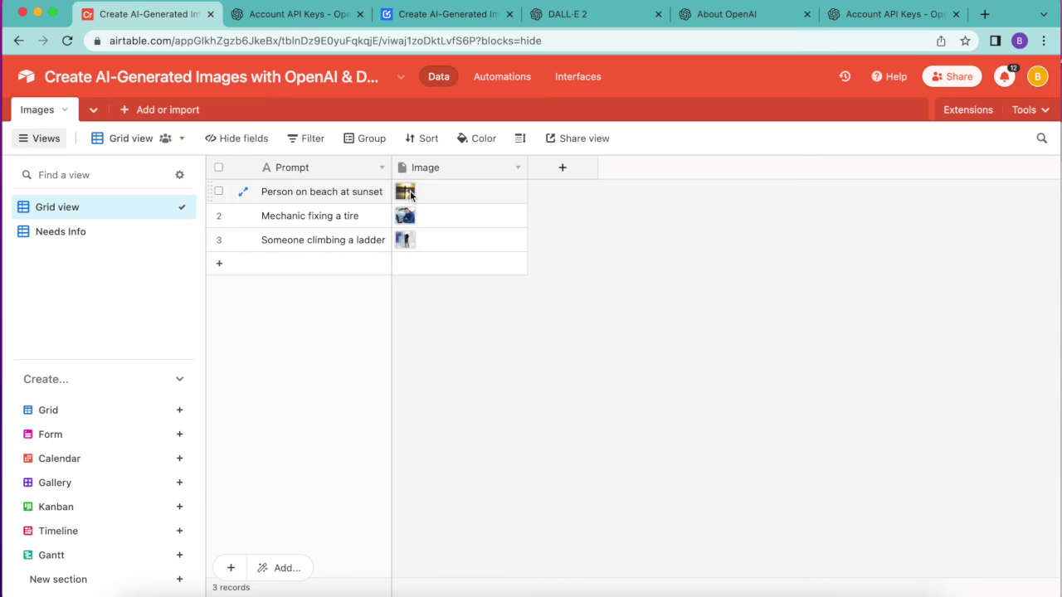
{"action": "left_click", "coordinate": [409, 192]}
{"action": "left_click", "coordinate": [409, 192]}
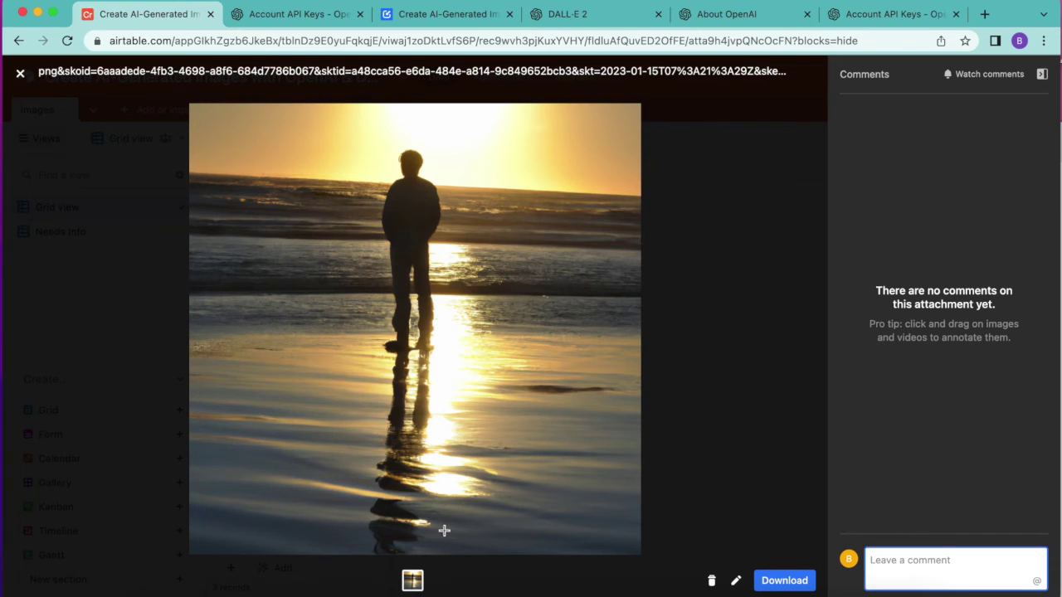
{"action": "left_click", "coordinate": [20, 74]}
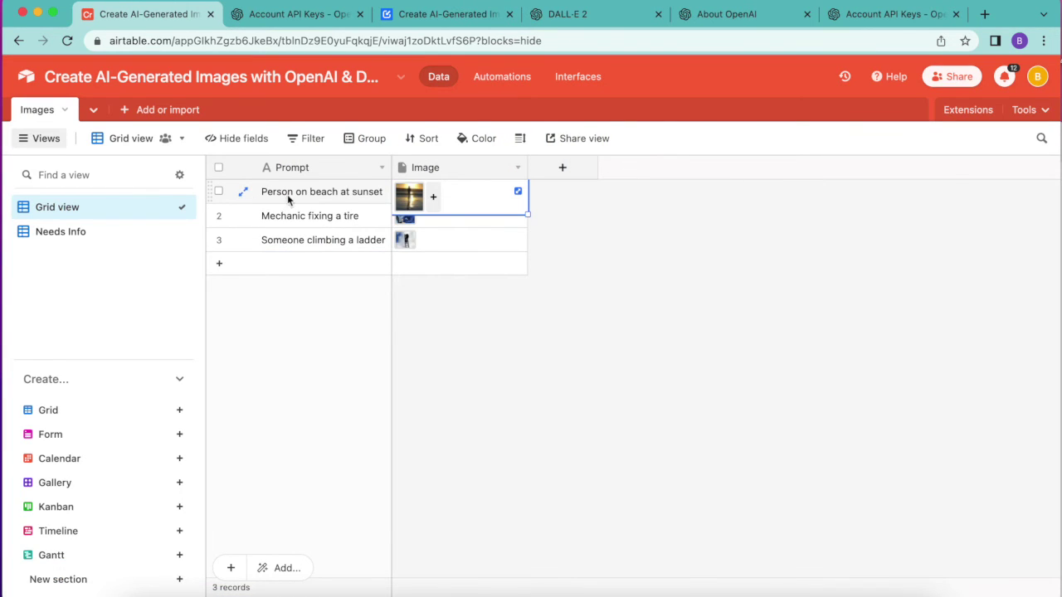
{"action": "left_click", "coordinate": [405, 217]}
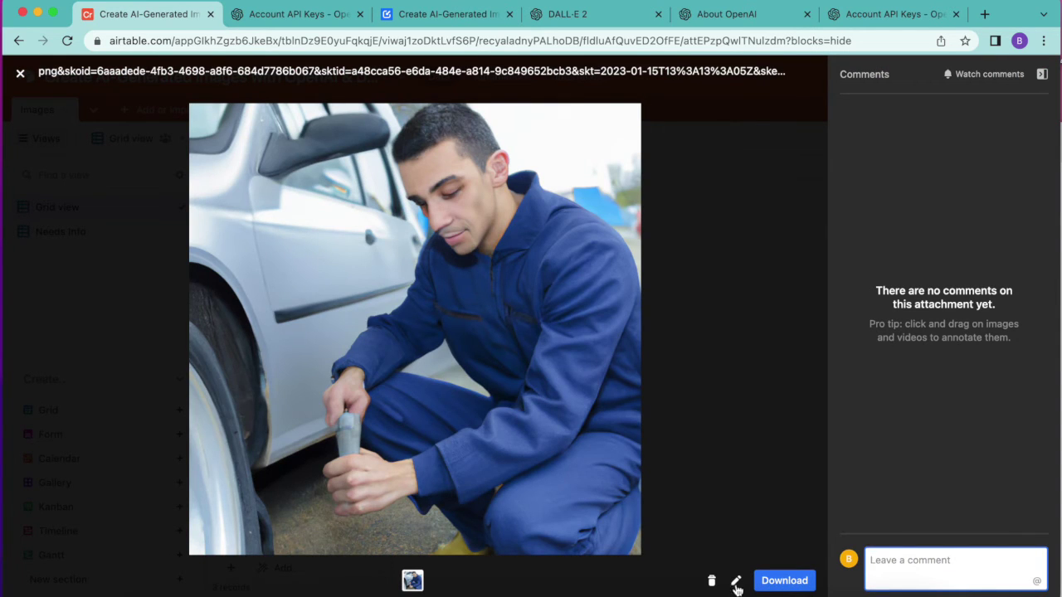
{"action": "left_click", "coordinate": [20, 73]}
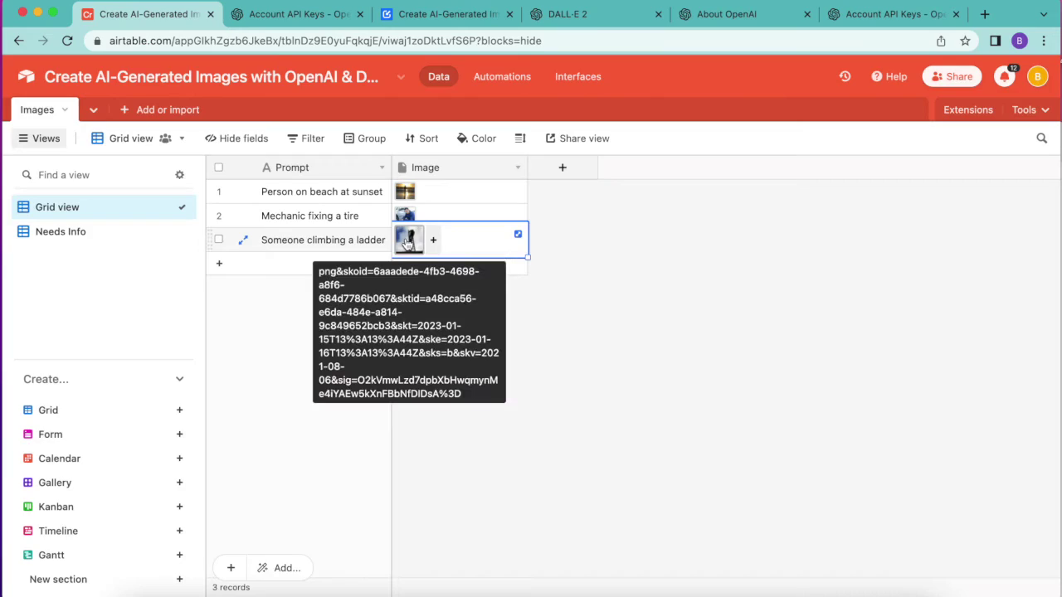
{"action": "left_click", "coordinate": [404, 239]}
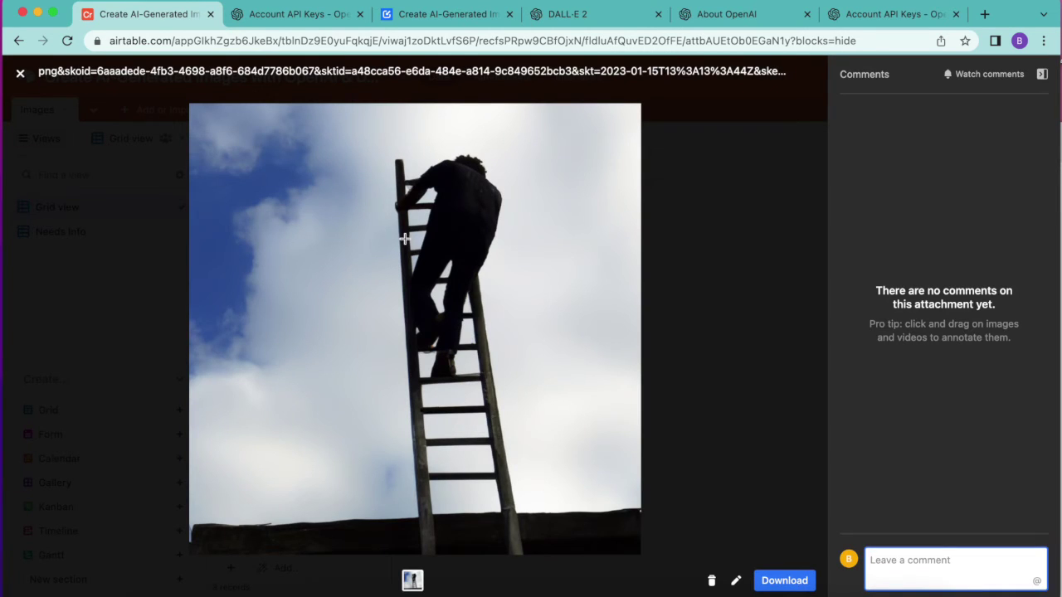
{"action": "left_click", "coordinate": [20, 73]}
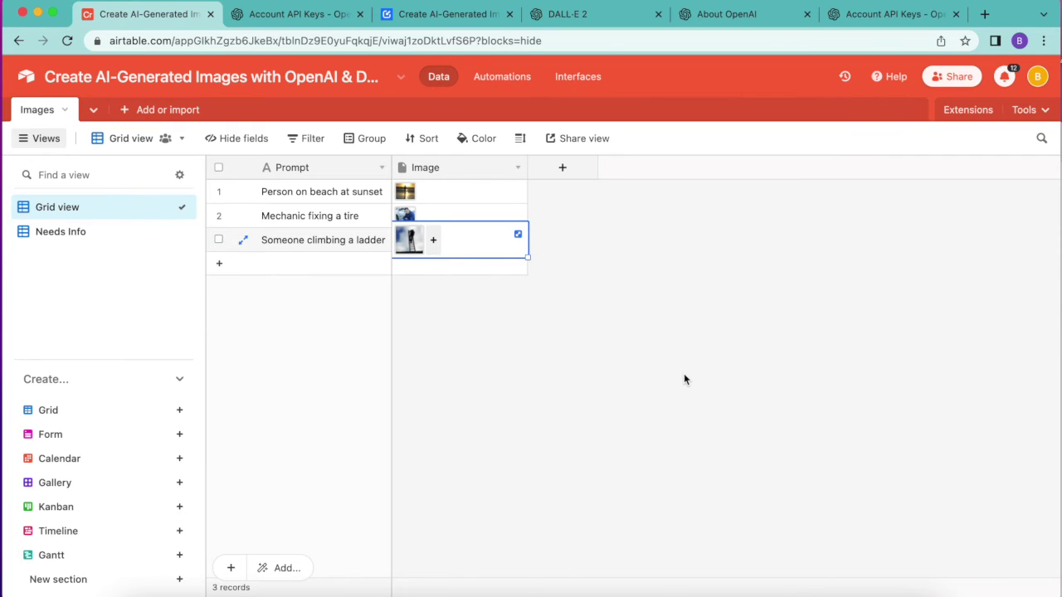
{"action": "left_click", "coordinate": [665, 310]}
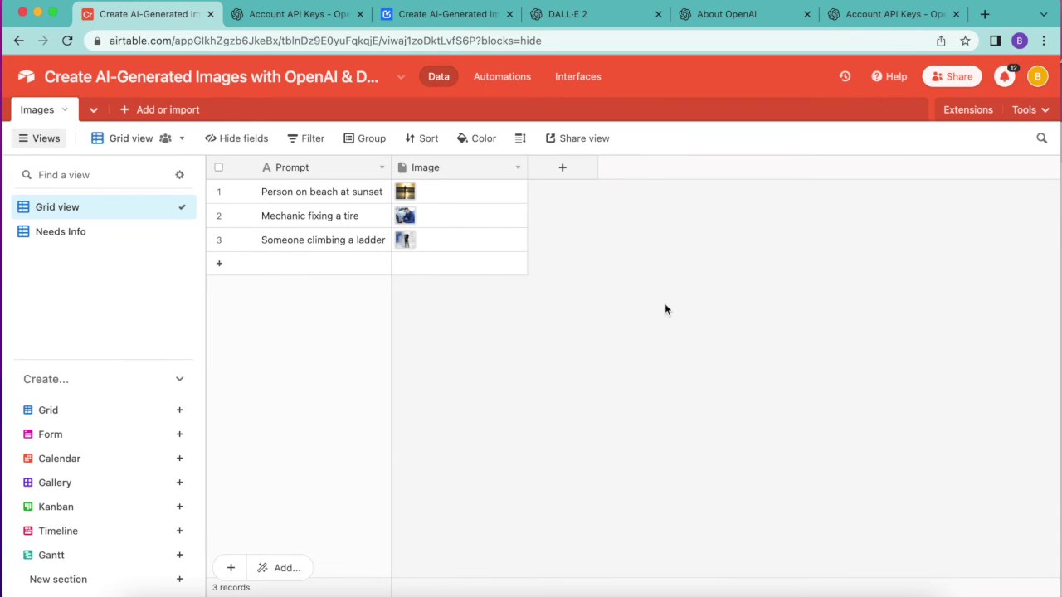
Open the Fetch AI Images request in full-screen Data Fetcher and scroll to its Schedule section
{"action": "left_click", "coordinate": [949, 114]}
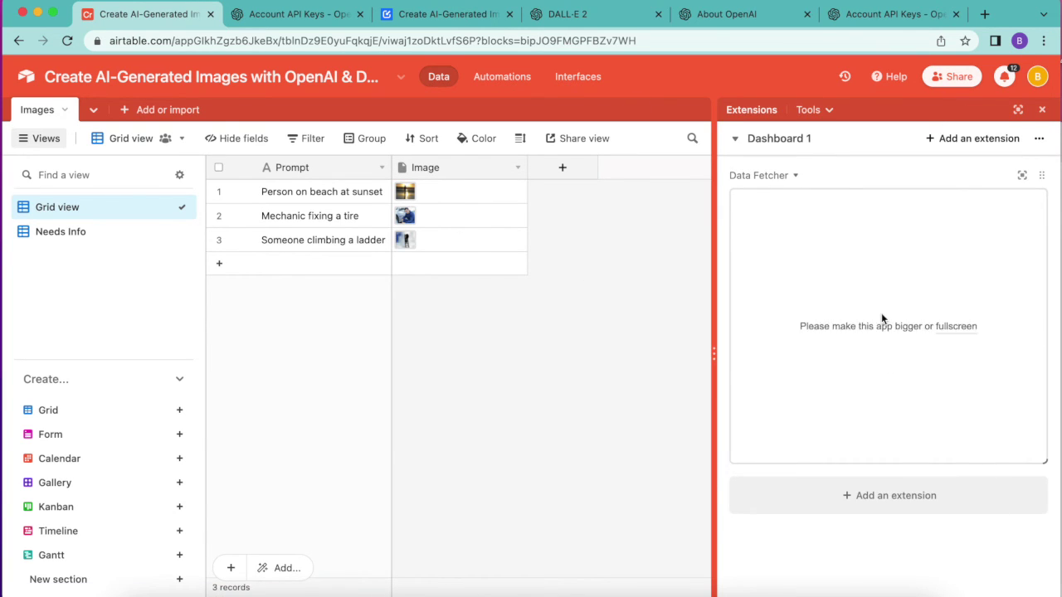
{"action": "left_click", "coordinate": [954, 325]}
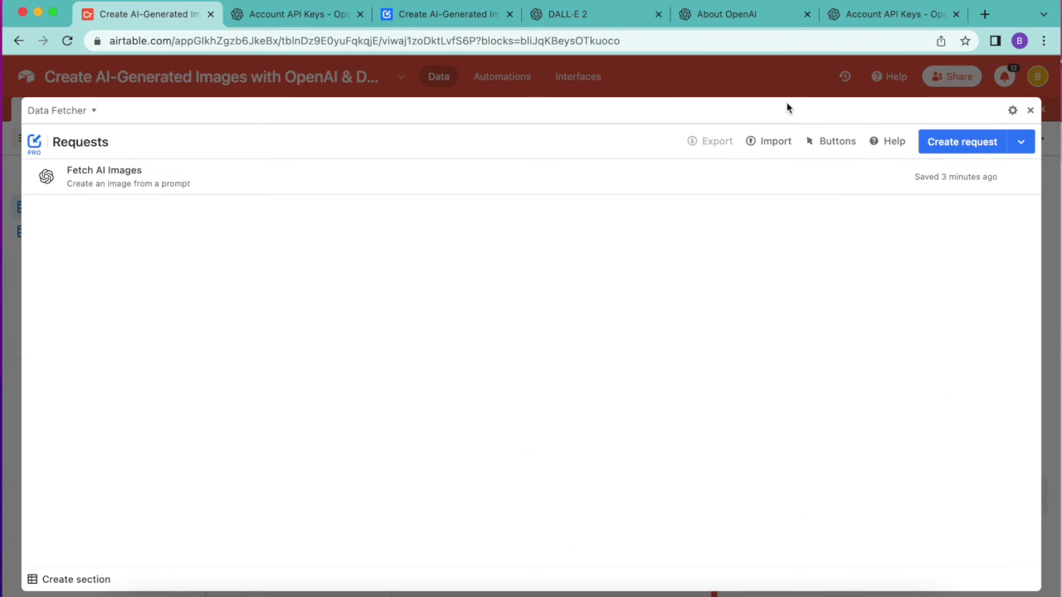
{"action": "left_click", "coordinate": [101, 184]}
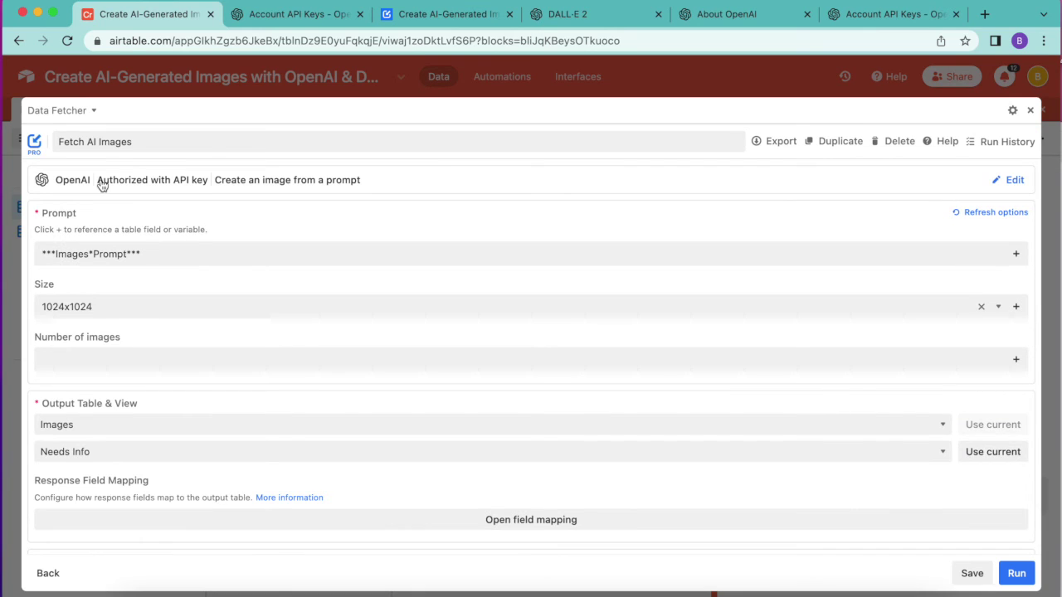
{"action": "scroll", "coordinate": [126, 300], "scroll_direction": "down", "scroll_amount": 3}
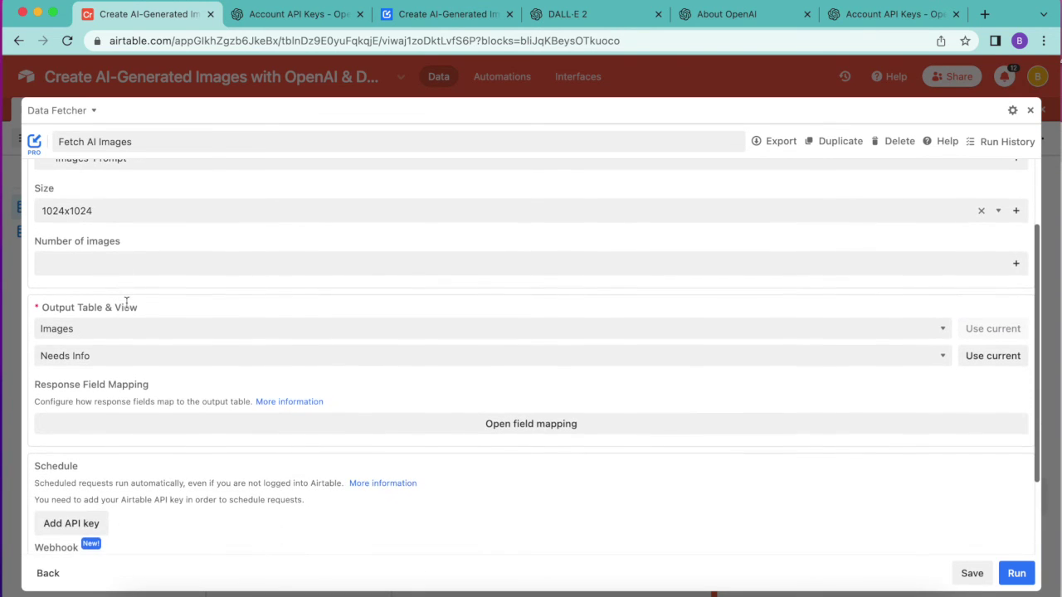
{"action": "scroll", "coordinate": [126, 300], "scroll_direction": "up", "scroll_amount": 3}
{"action": "scroll", "coordinate": [126, 302], "scroll_direction": "down", "scroll_amount": 7}
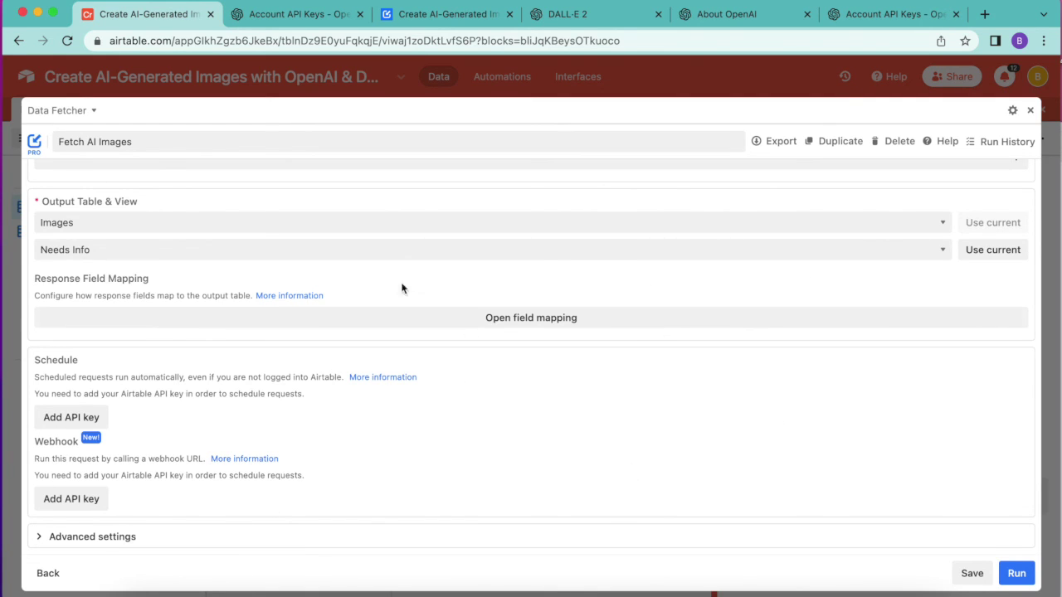
Generate a personal API key on the Airtable account page and save it in Data Fetcher's API key dialog
{"action": "left_click", "coordinate": [71, 418]}
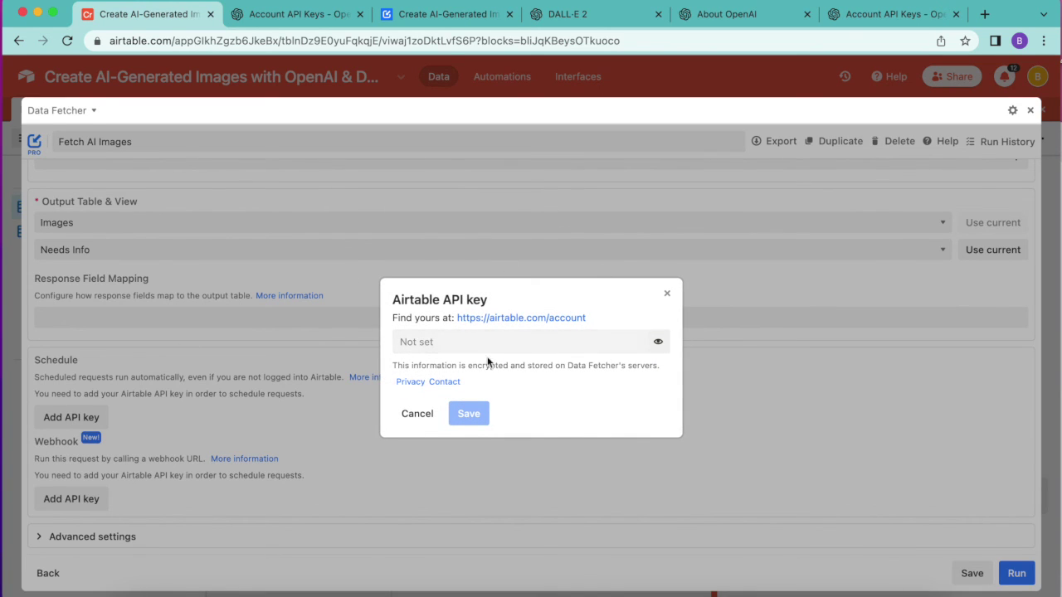
{"action": "left_click", "coordinate": [533, 319]}
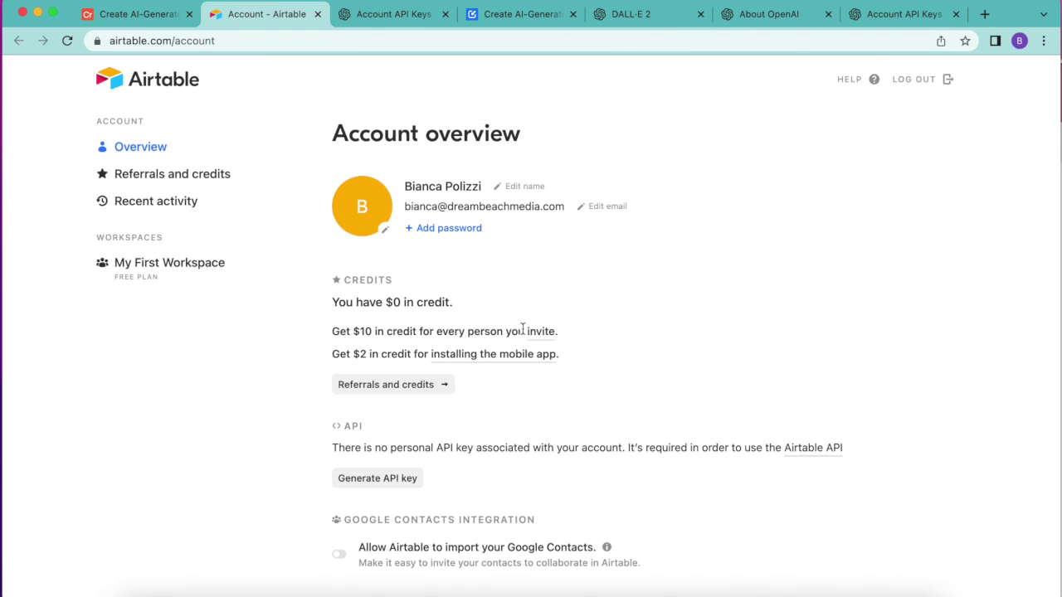
{"action": "scroll", "coordinate": [523, 332], "scroll_direction": "down", "scroll_amount": 2}
{"action": "left_click", "coordinate": [362, 414]}
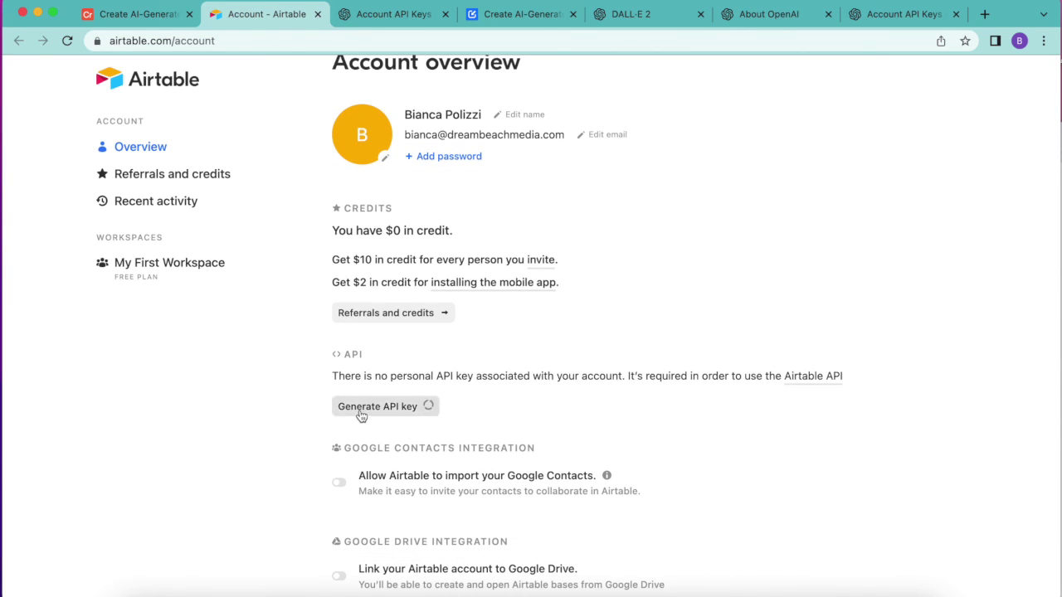
{"action": "scroll", "coordinate": [349, 481], "scroll_direction": "down", "scroll_amount": 2}
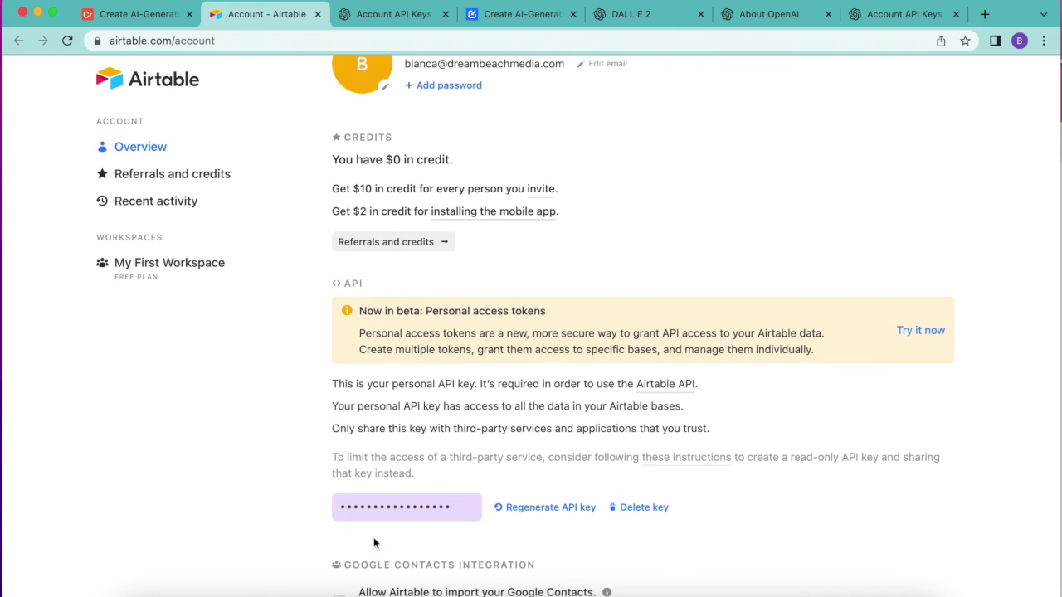
{"action": "left_click", "coordinate": [149, 24]}
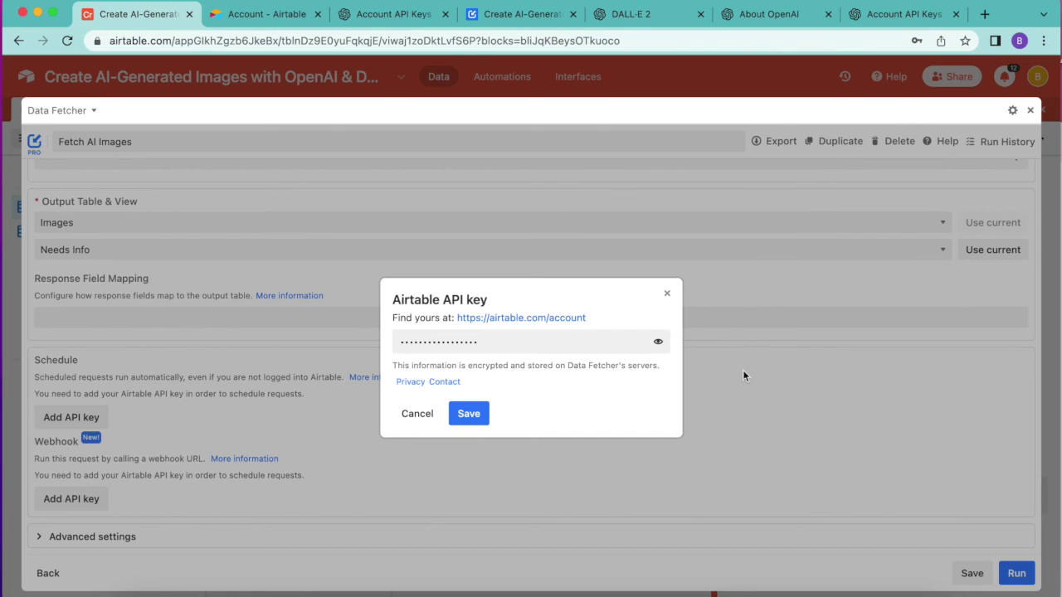
{"action": "left_click", "coordinate": [469, 415]}
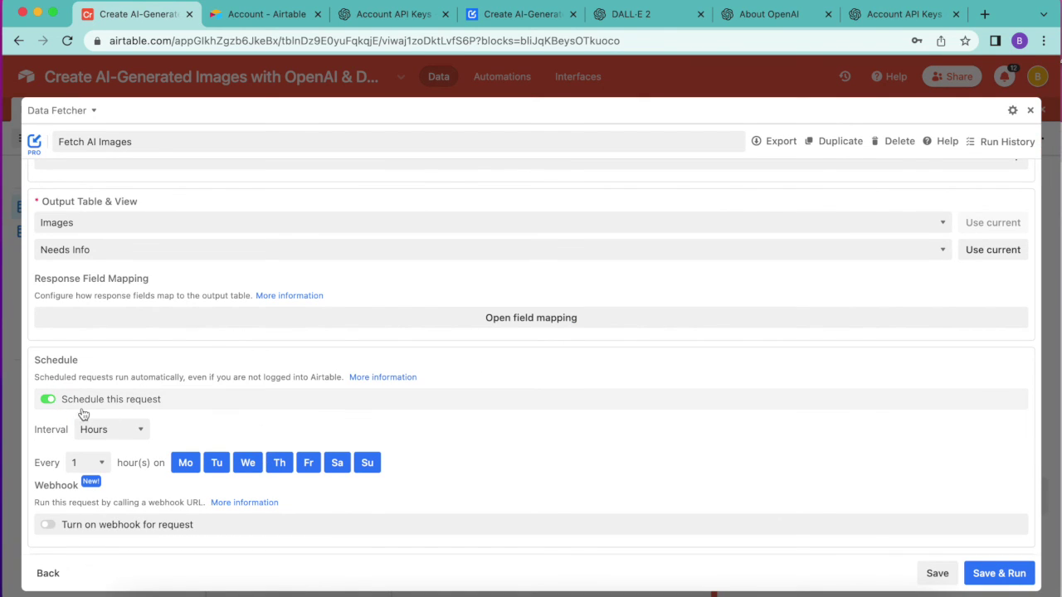
Keep the schedule interval at Hours and save the Fetch AI Images request
{"action": "left_click", "coordinate": [93, 429]}
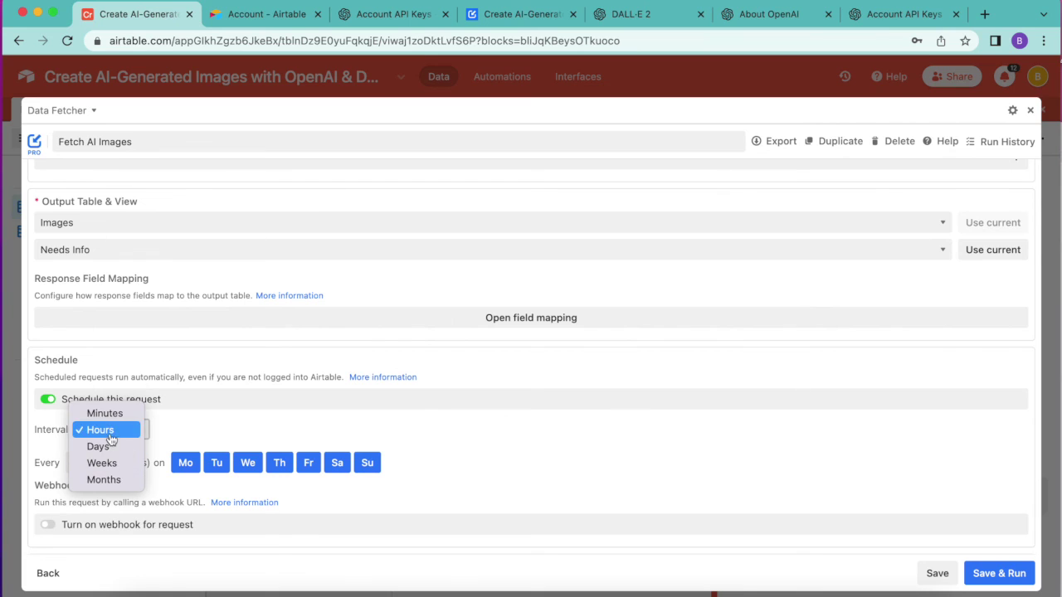
{"action": "left_click", "coordinate": [105, 429]}
{"action": "scroll", "coordinate": [111, 439], "scroll_direction": "down", "scroll_amount": 1}
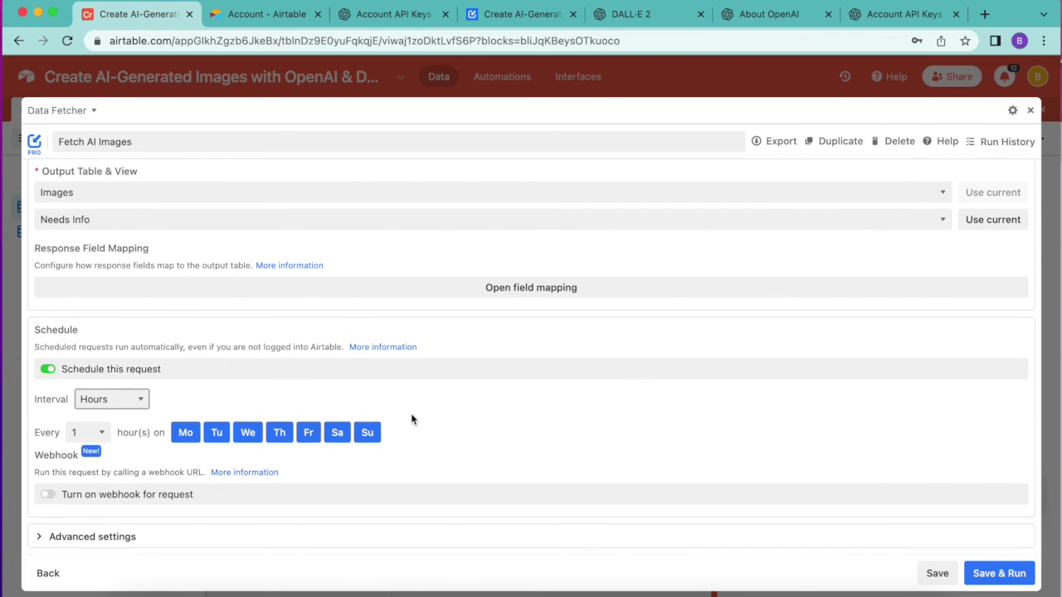
{"action": "left_click", "coordinate": [937, 574]}
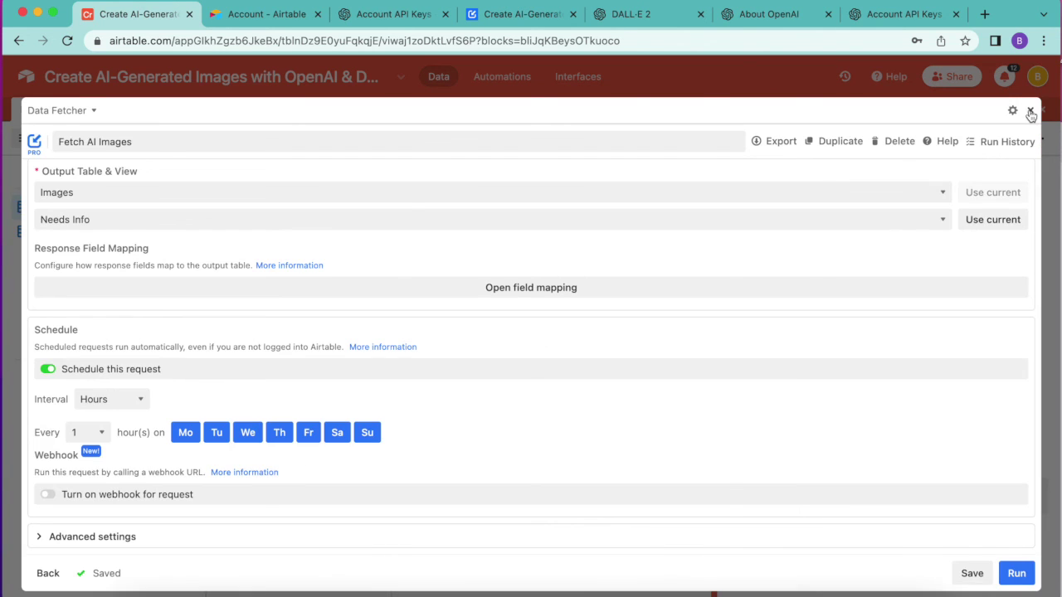
Close Data Fetcher and the extensions panel, then return to the Data Fetcher blog guide
{"action": "left_click", "coordinate": [1031, 110]}
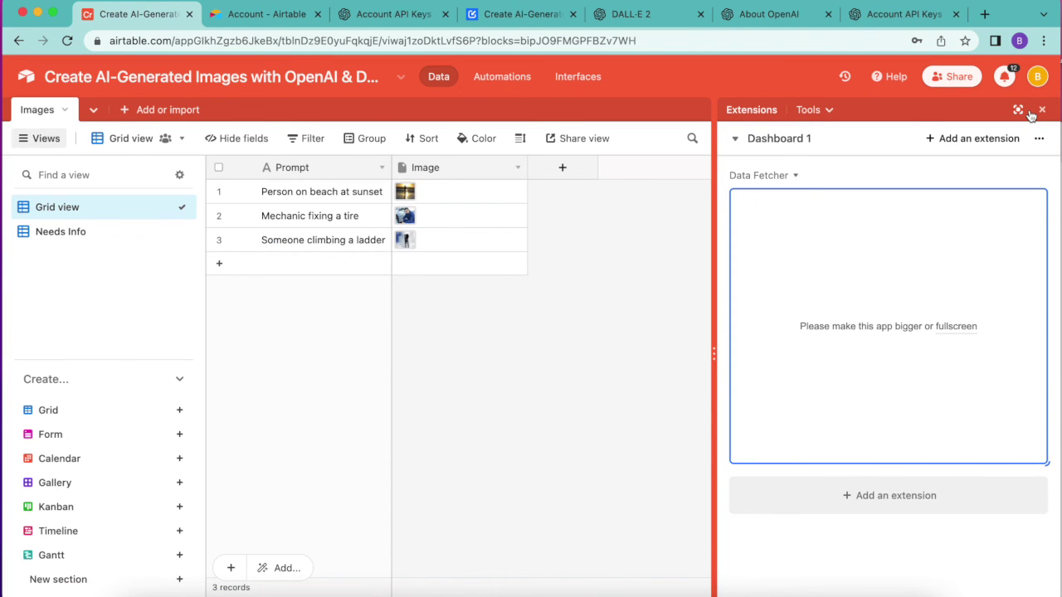
{"action": "left_click", "coordinate": [1042, 109]}
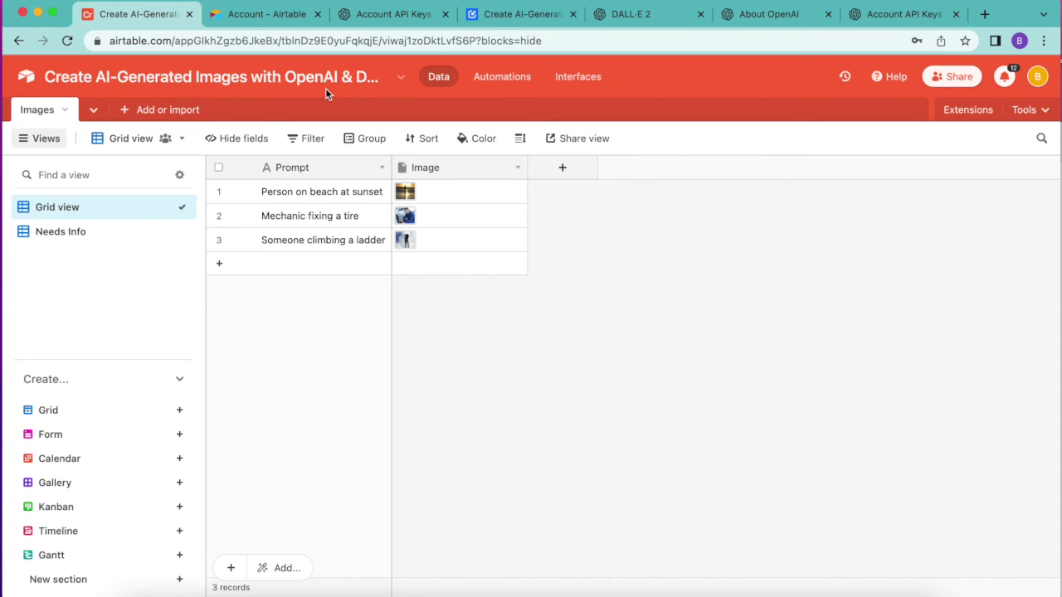
{"action": "left_click", "coordinate": [499, 15]}
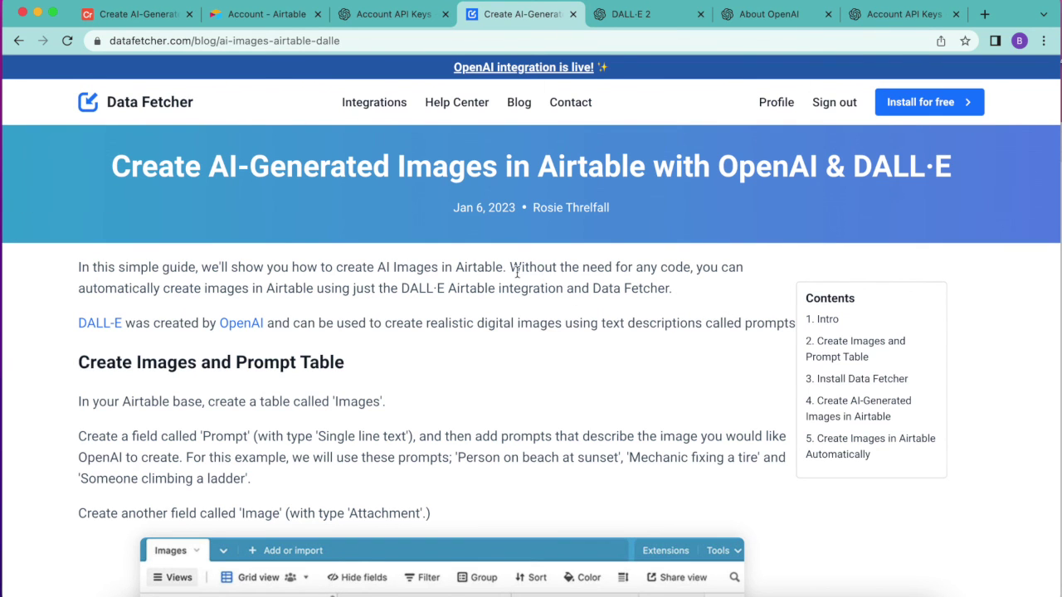
{"action": "scroll", "coordinate": [609, 327], "scroll_direction": "down", "scroll_amount": 20}
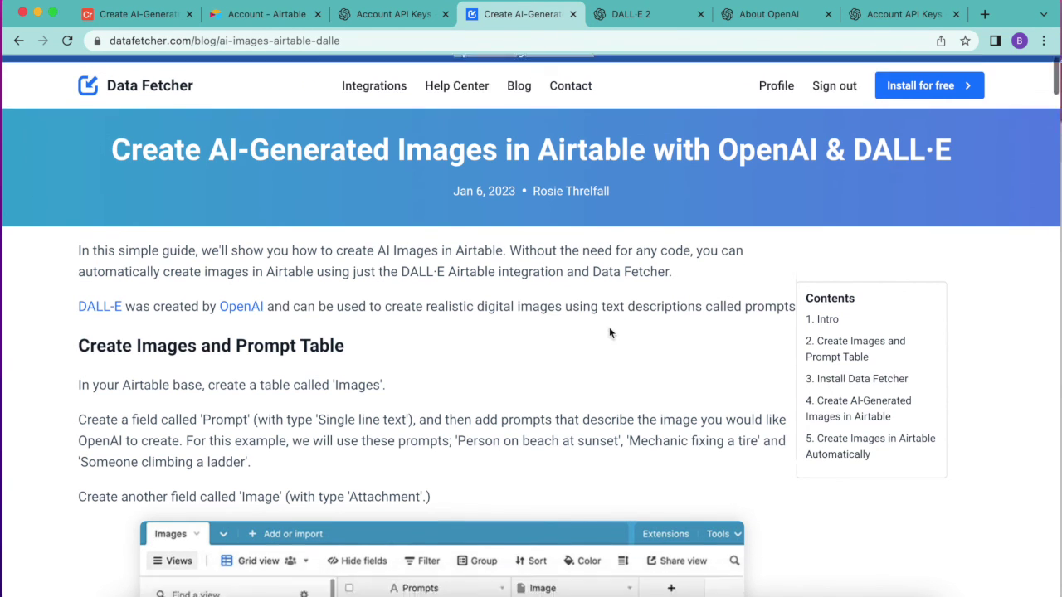
{"action": "scroll", "coordinate": [609, 332], "scroll_direction": "down", "scroll_amount": 20}
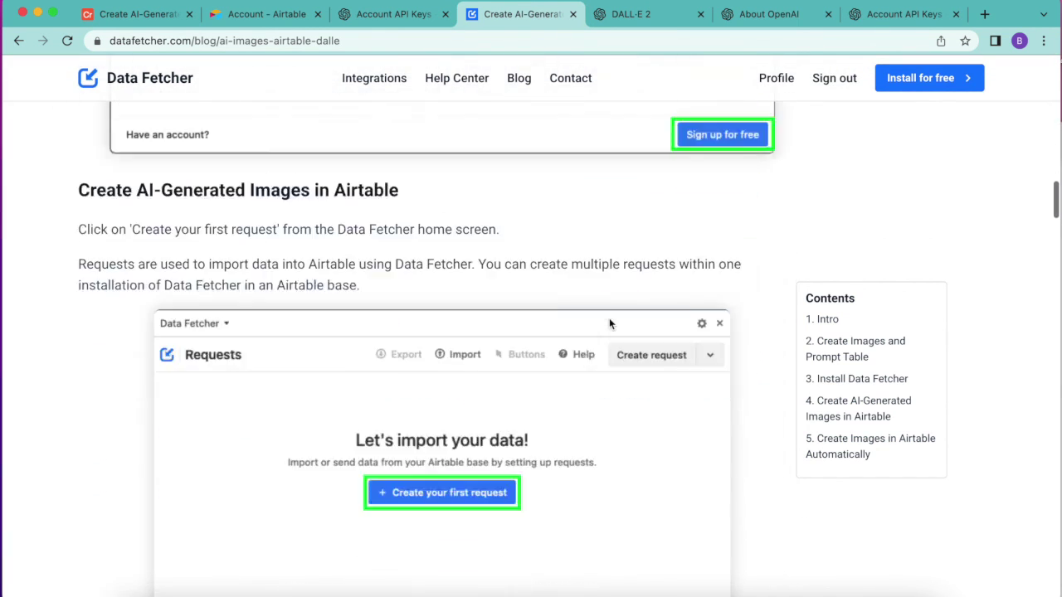
{"action": "scroll", "coordinate": [609, 293], "scroll_direction": "down", "scroll_amount": 20}
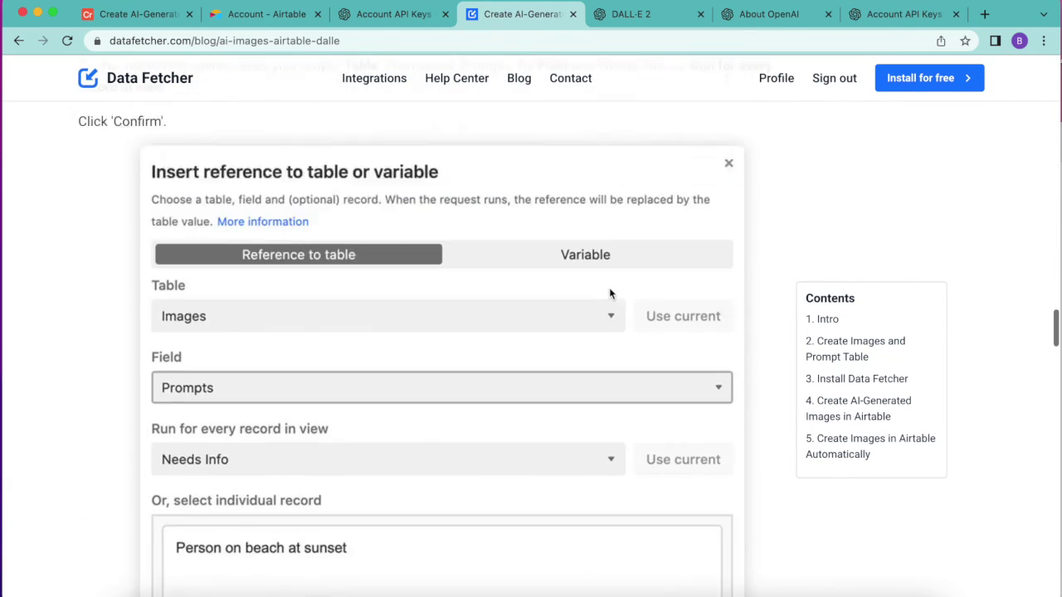
{"action": "scroll", "coordinate": [609, 290], "scroll_direction": "up", "scroll_amount": 20}
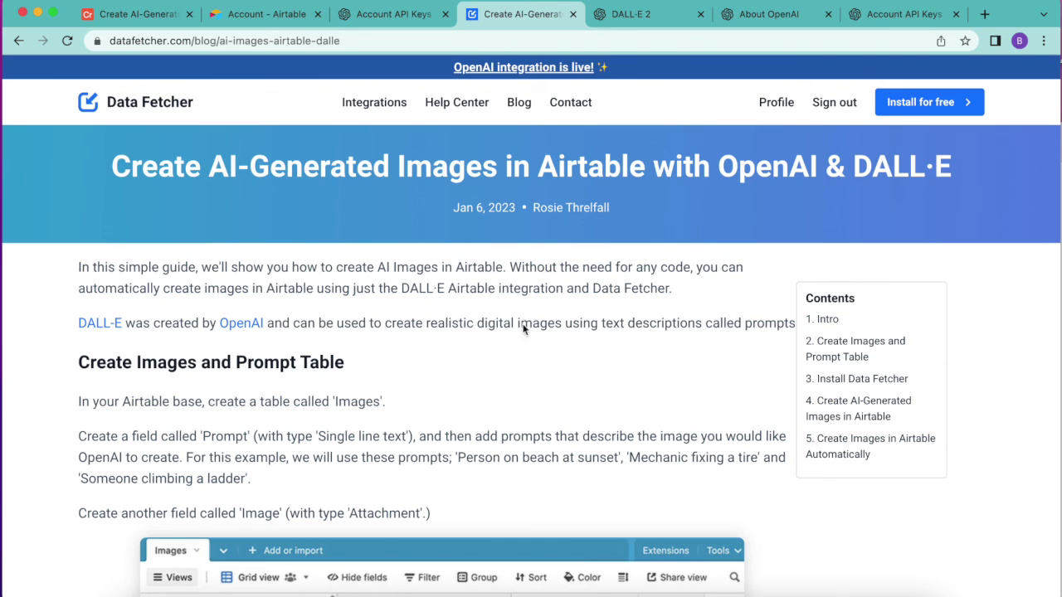
{"action": "left_click", "coordinate": [128, 14]}
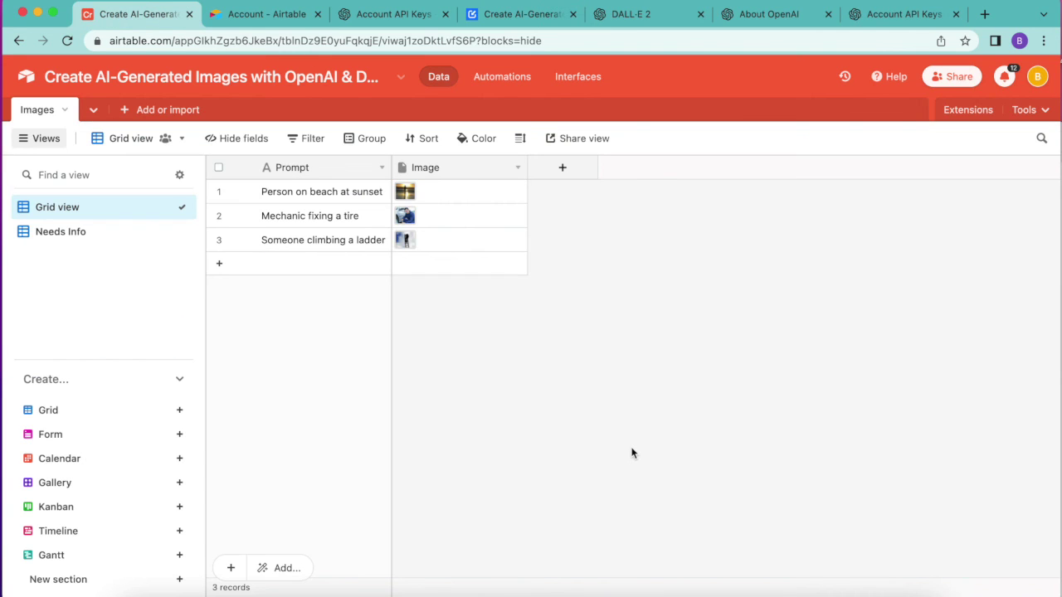